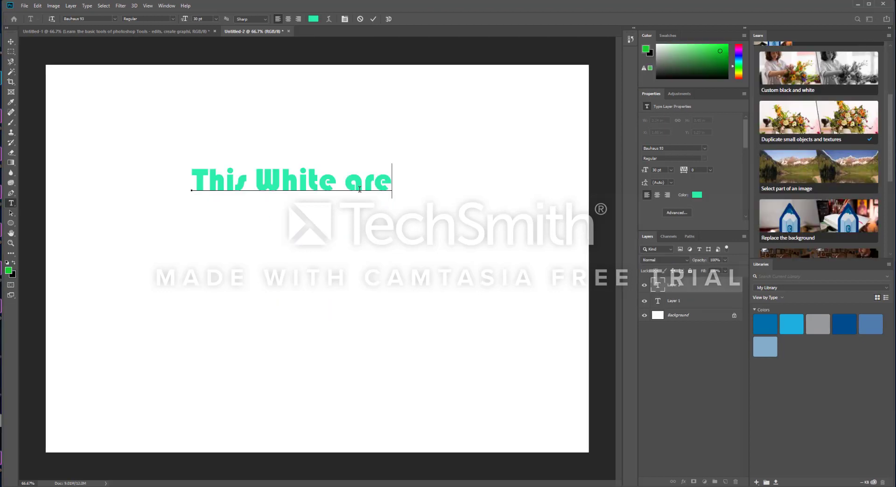
# - Extend the "This White are" text with further lines, beginning with "here is" and ending with "board"
pyautogui.press('Return')
pyautogui.write('work spac art')
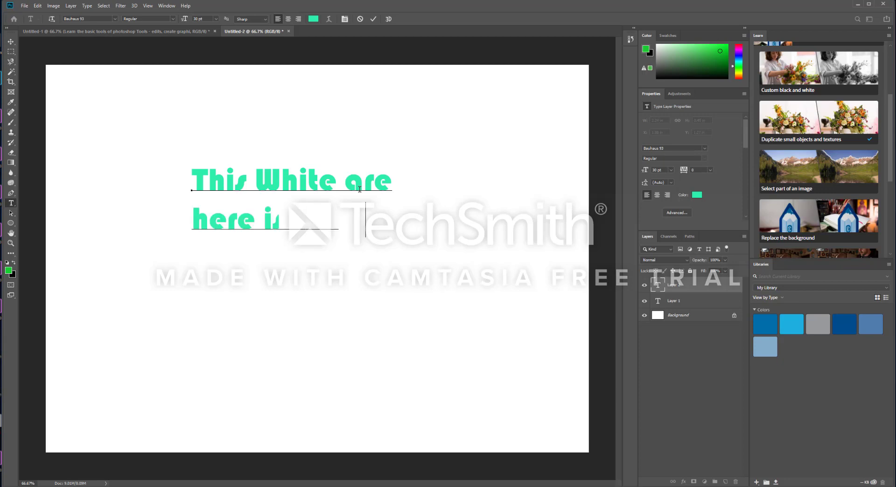
pyautogui.press('Return')
pyautogui.write('board')
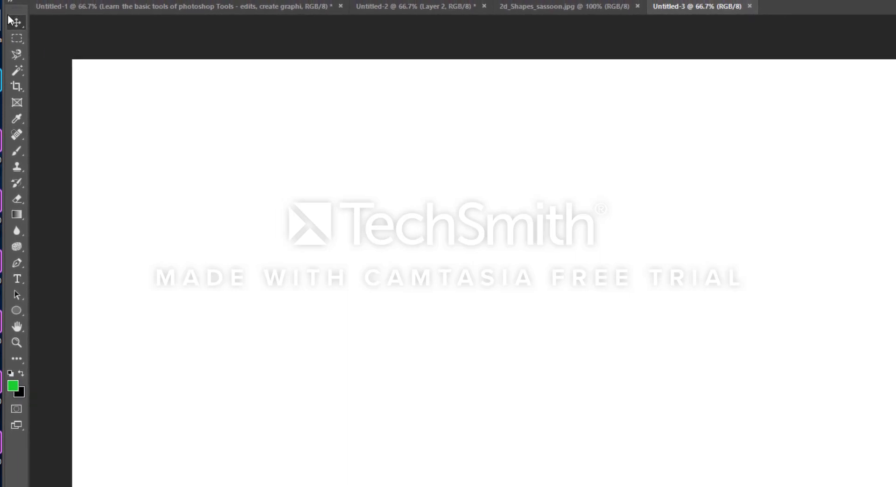
# - Undock the toolbar and open the 2d_Shapes_sassoon image from the per folder on the Desktop
pyautogui.moveTo(23, 18)
pyautogui.mouseDown()
pyautogui.moveTo(70, 58)
pyautogui.moveTo(59, 63)
pyautogui.moveTo(70, 116)
pyautogui.moveTo(57, 127)
pyautogui.moveTo(8, 24)
pyautogui.mouseUp()
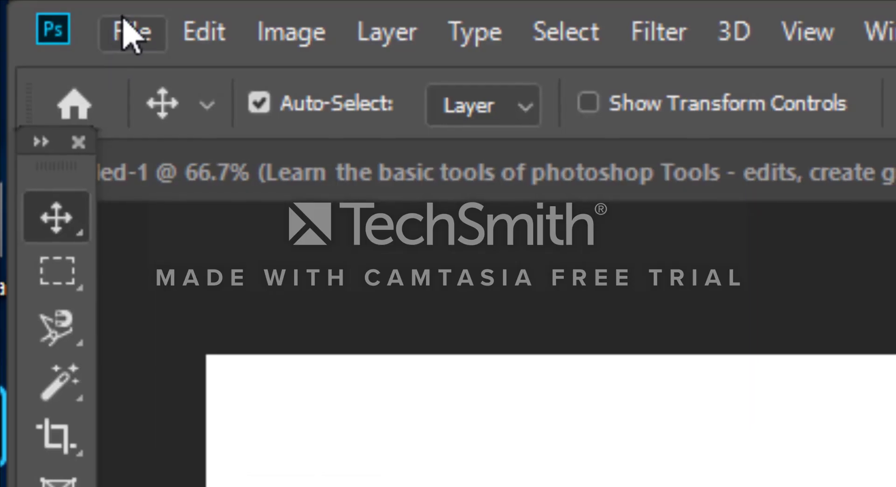
pyautogui.click(25, 5)
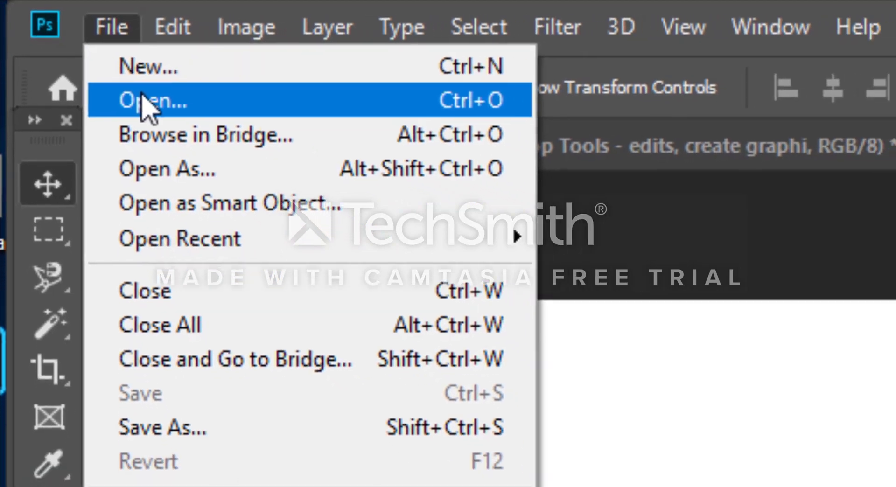
pyautogui.click(119, 116)
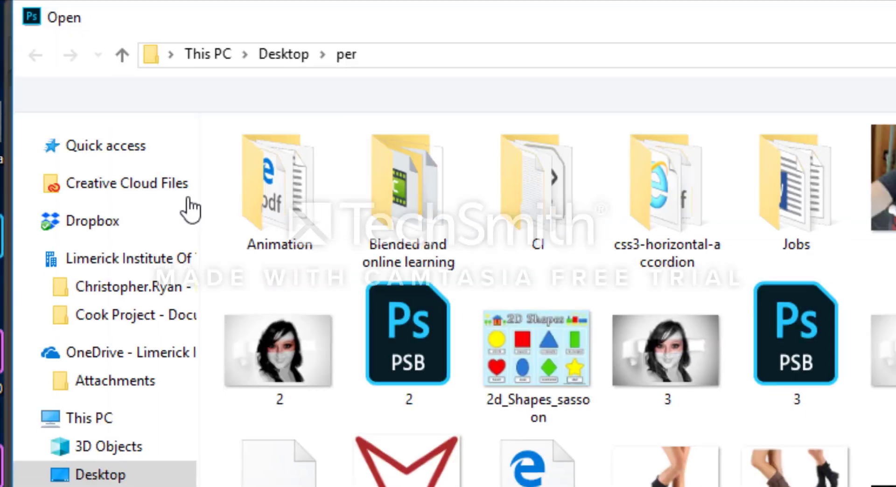
pyautogui.doubleClick(536, 347)
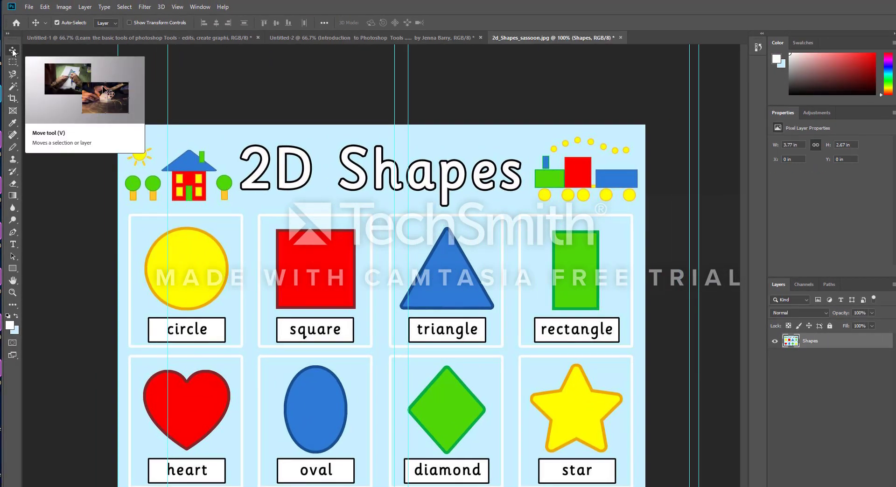
# - Draw a rectangular marquee selection around the square's tile, followed by a smaller one over the middle of the blue triangle
pyautogui.moveTo(424, 333)
pyautogui.mouseDown()
pyautogui.moveTo(480, 272)
pyautogui.moveTo(404, 333)
pyautogui.moveTo(502, 369)
pyautogui.moveTo(422, 303)
pyautogui.moveTo(418, 331)
pyautogui.mouseUp()
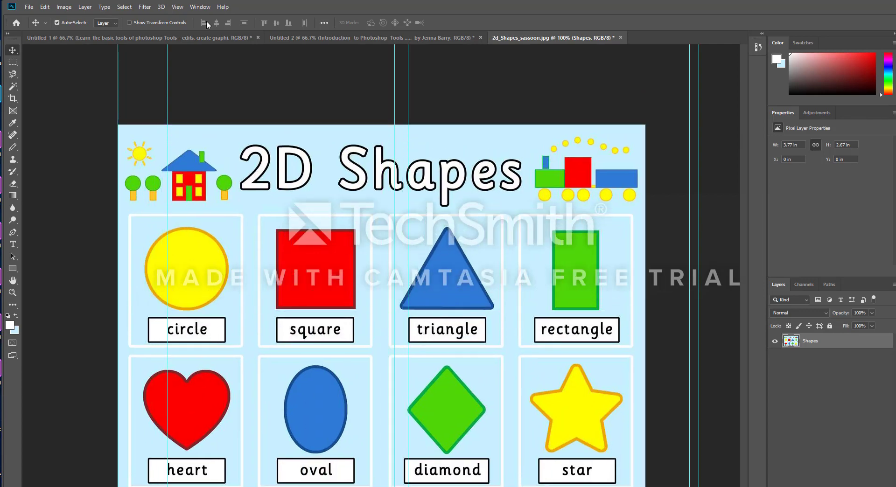
pyautogui.click(12, 62)
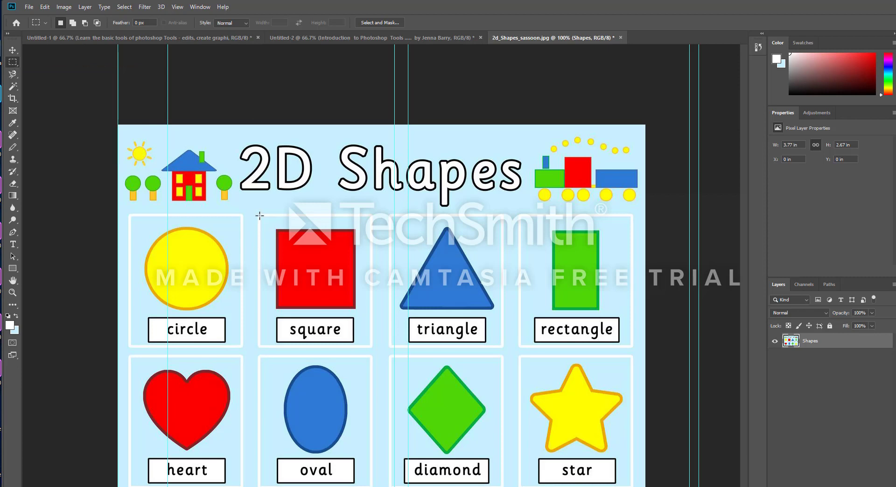
pyautogui.moveTo(260, 216); pyautogui.dragTo(372, 347)
pyautogui.moveTo(452, 264); pyautogui.dragTo(481, 296)
# - Draw a roughly circular selection over the red square with the Elliptical Marquee tool
pyautogui.rightClick(13, 69)
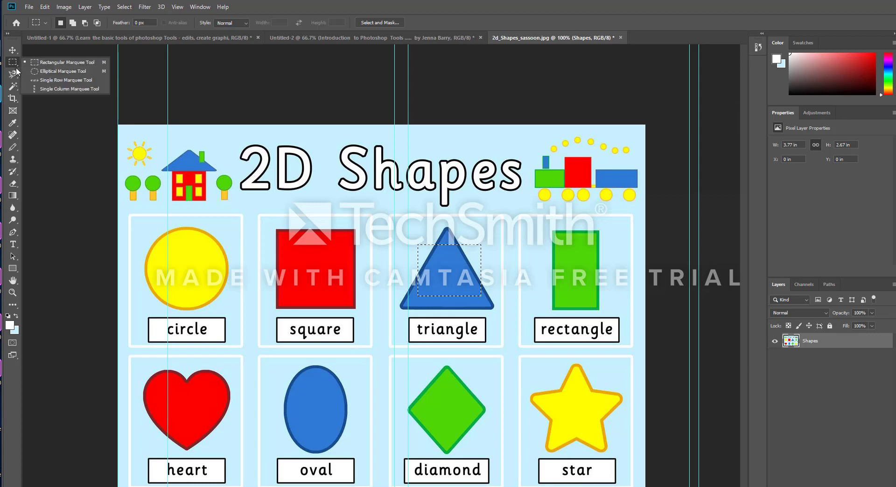
pyautogui.click(32, 73)
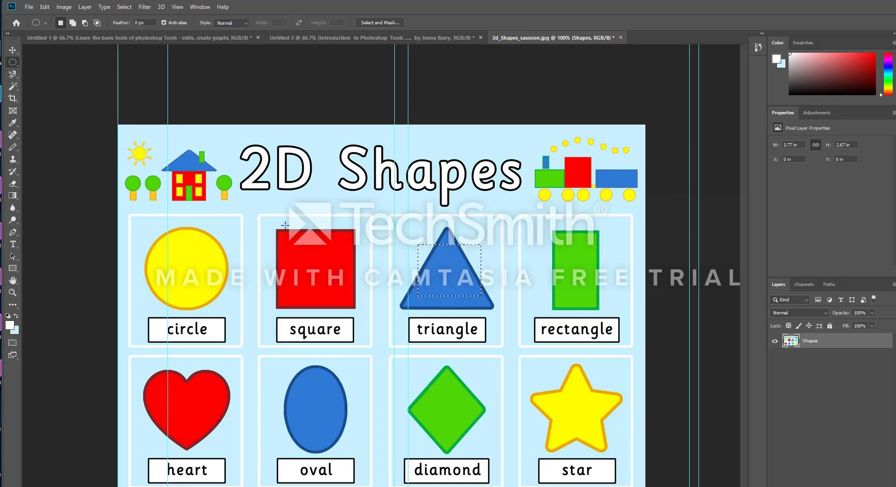
pyautogui.moveTo(281, 220); pyautogui.dragTo(357, 291)
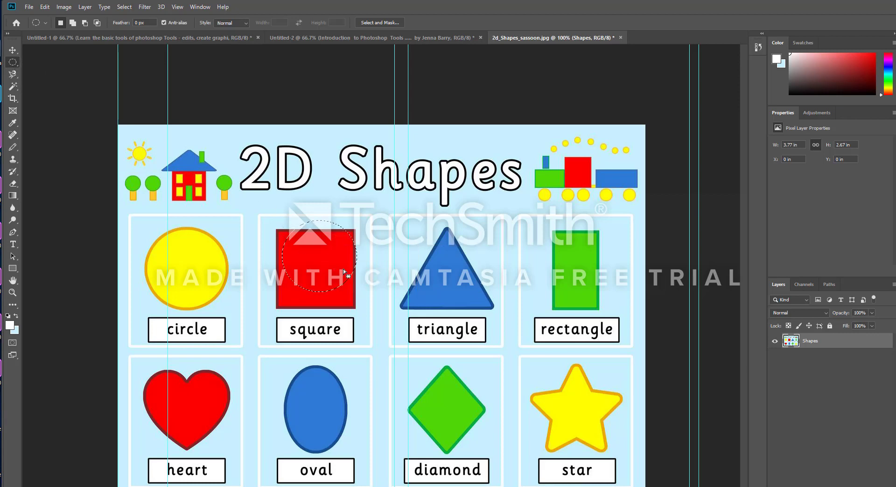
# - Place a single-row selection across the middle of the upper shapes and a single-column selection through the red square
pyautogui.rightClick(13, 62)
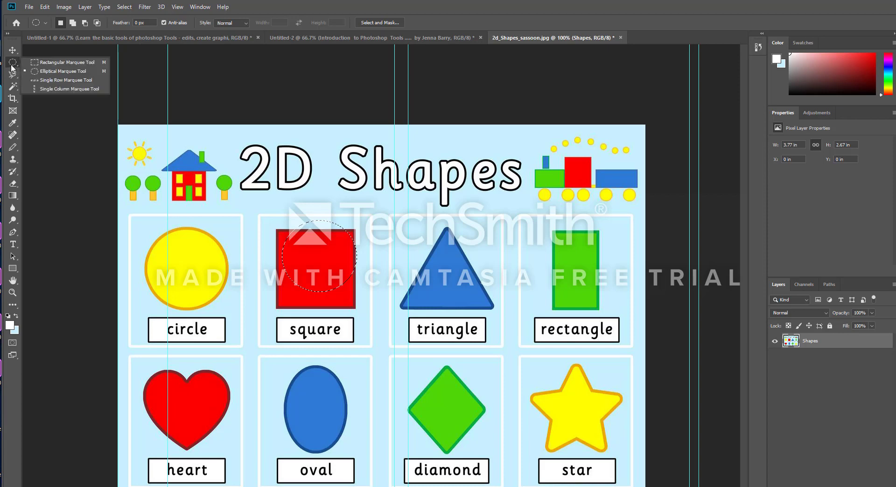
pyautogui.click(31, 80)
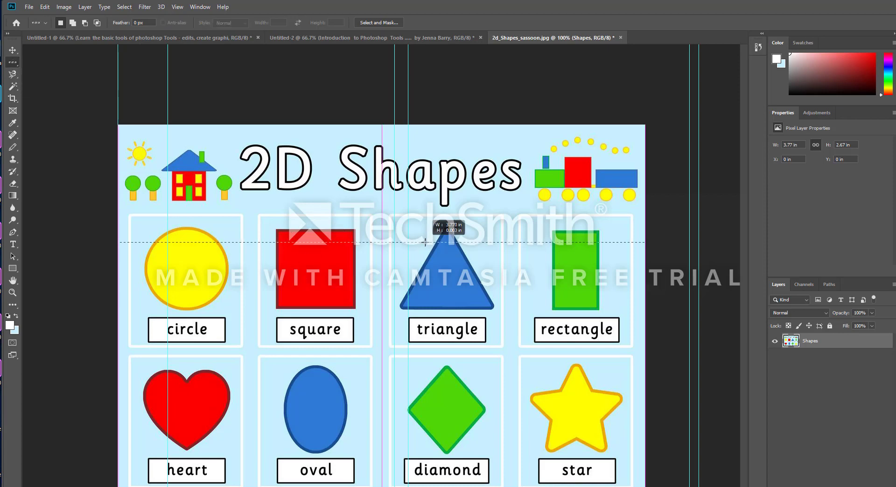
pyautogui.click(437, 271)
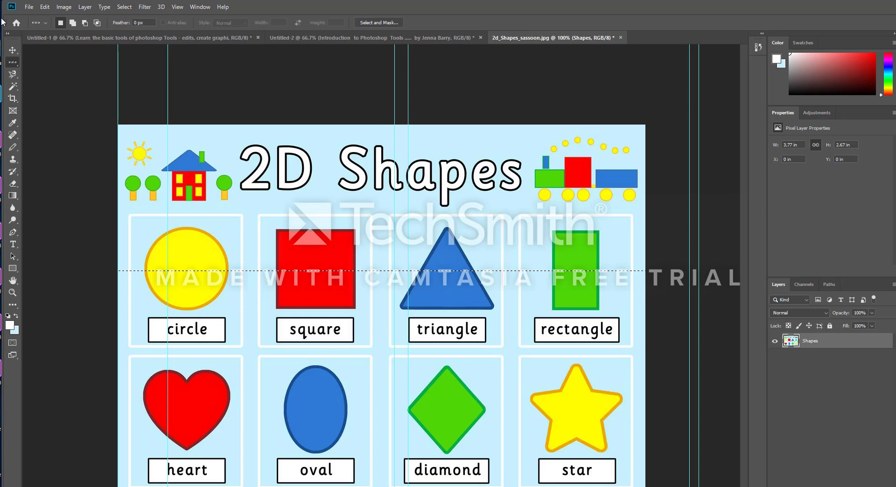
pyautogui.rightClick(17, 65)
pyautogui.click(41, 89)
pyautogui.click(317, 247)
# - Draw freehand Lasso selections around the triangle and loosely around the yellow star
pyautogui.rightClick(13, 76)
pyautogui.click(28, 77)
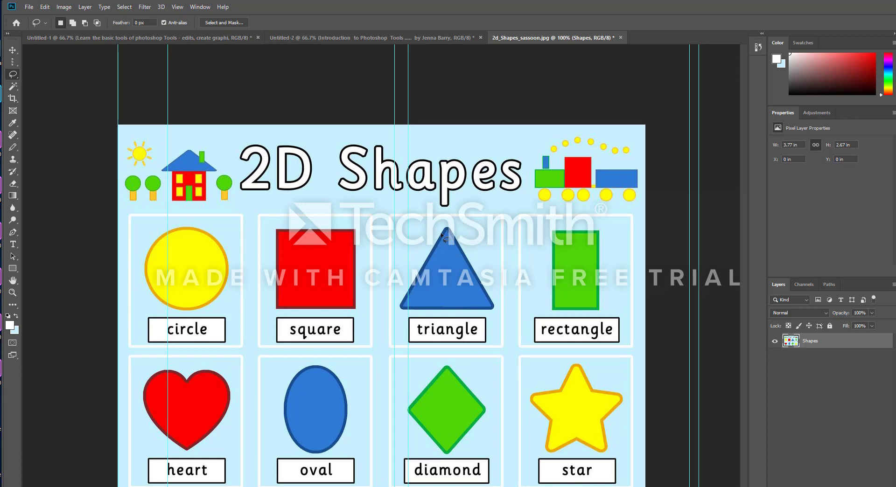
pyautogui.moveTo(402, 294)
pyautogui.mouseDown()
pyautogui.moveTo(399, 312)
pyautogui.moveTo(503, 311)
pyautogui.moveTo(464, 233)
pyautogui.moveTo(444, 230)
pyautogui.mouseUp()
pyautogui.click(464, 367)
pyautogui.moveTo(559, 363)
pyautogui.mouseDown()
pyautogui.moveTo(517, 393)
pyautogui.moveTo(553, 469)
pyautogui.moveTo(577, 453)
pyautogui.moveTo(625, 464)
pyautogui.moveTo(627, 435)
pyautogui.moveTo(616, 423)
pyautogui.moveTo(630, 374)
pyautogui.moveTo(604, 380)
pyautogui.moveTo(576, 354)
pyautogui.moveTo(561, 366)
pyautogui.mouseUp()
# - Switch to the Polygonal Lasso tool and clear the selection around the star
pyautogui.rightClick(17, 78)
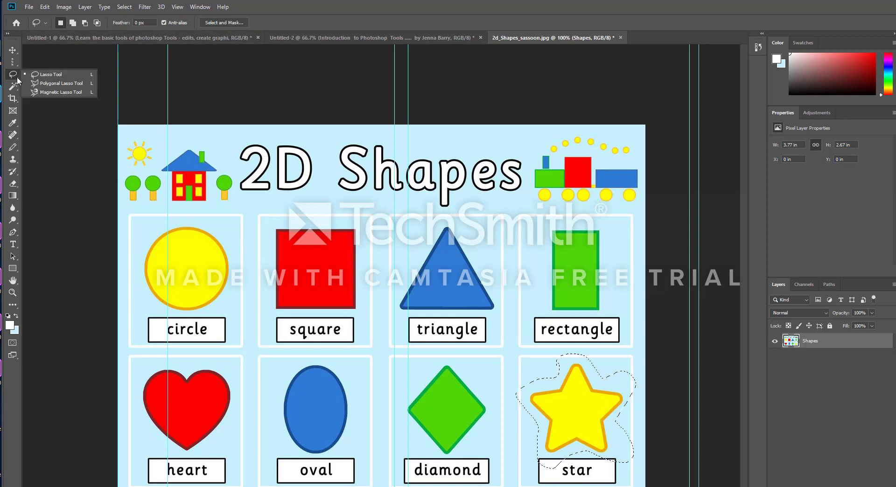
pyautogui.click(49, 87)
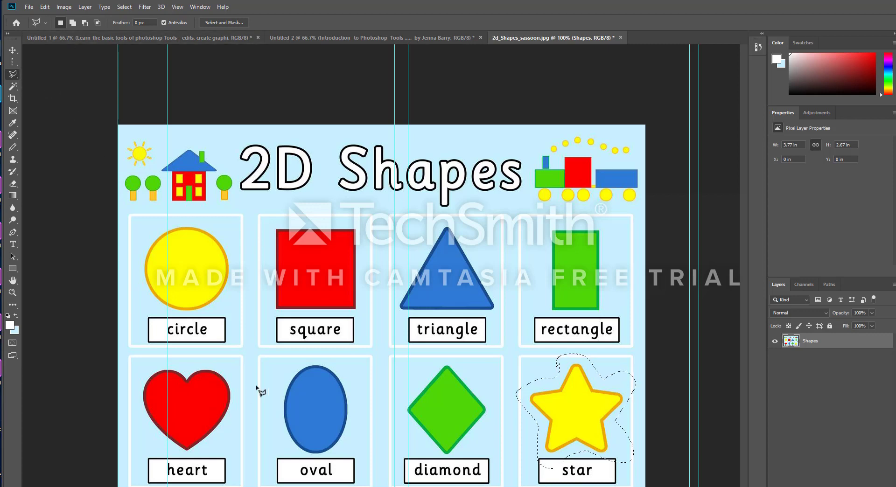
pyautogui.hotkey('ctrl', 'd')
pyautogui.press('Escape')
# - Trace the outline of the "2" in the 2D Shapes title with the Magnetic Lasso tool
pyautogui.click(13, 75)
pyautogui.click(44, 73)
pyautogui.click(15, 78)
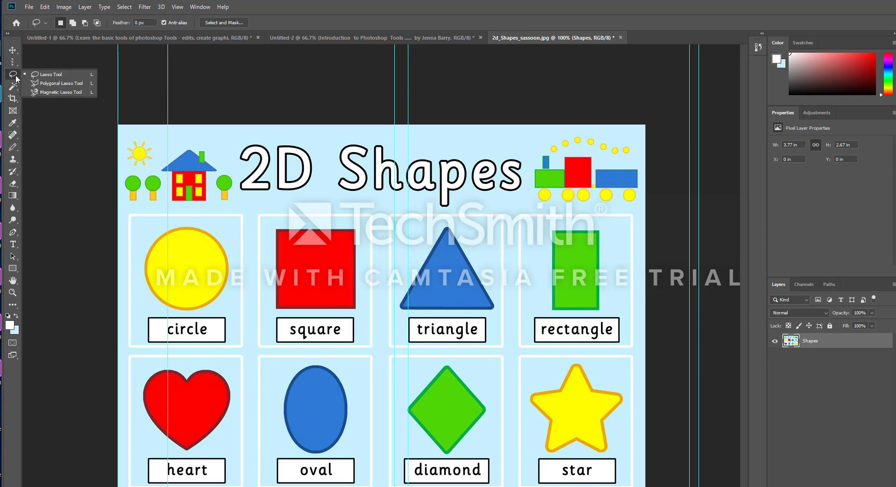
pyautogui.click(50, 94)
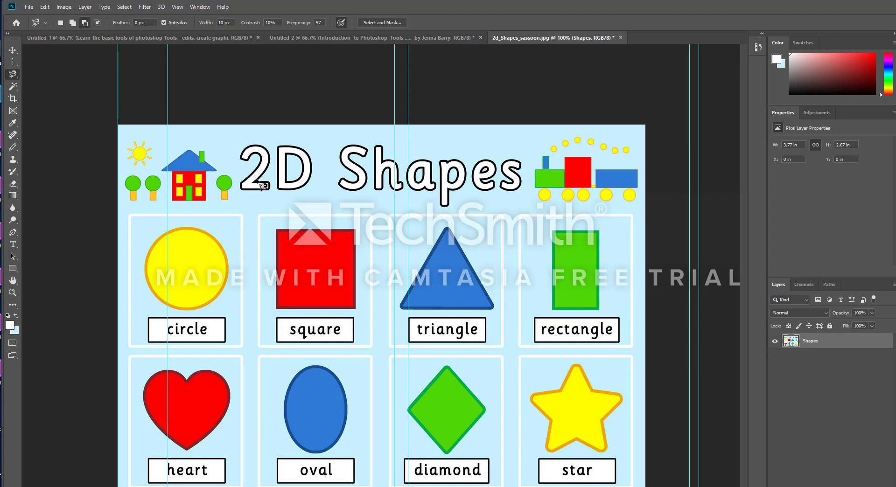
pyautogui.click(256, 156)
pyautogui.doubleClick(253, 163)
# - Brush over the "Shapes" title and the background above it with the Quick Selection tool to select that area
pyautogui.click(10, 90)
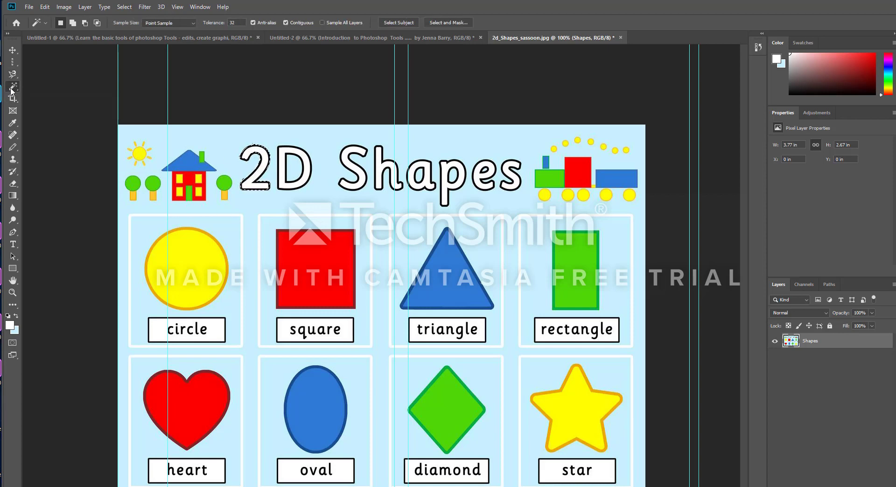
pyautogui.rightClick(16, 88)
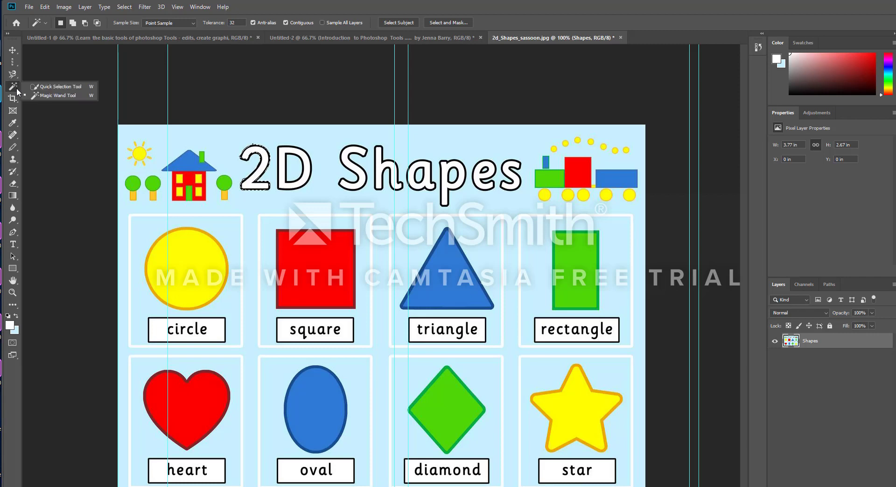
pyautogui.click(35, 85)
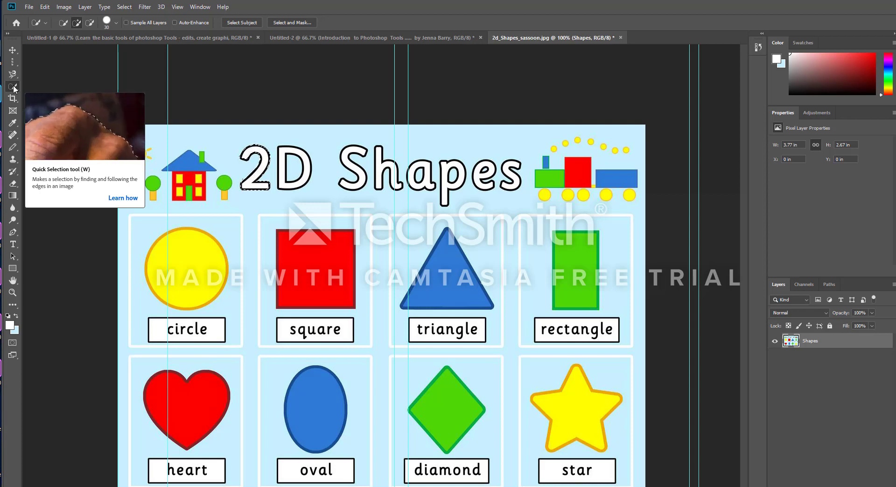
pyautogui.moveTo(338, 155)
pyautogui.mouseDown()
pyautogui.moveTo(420, 177)
pyautogui.moveTo(514, 174)
pyautogui.moveTo(484, 157)
pyautogui.moveTo(477, 177)
pyautogui.moveTo(494, 194)
pyautogui.moveTo(422, 138)
pyautogui.mouseUp()
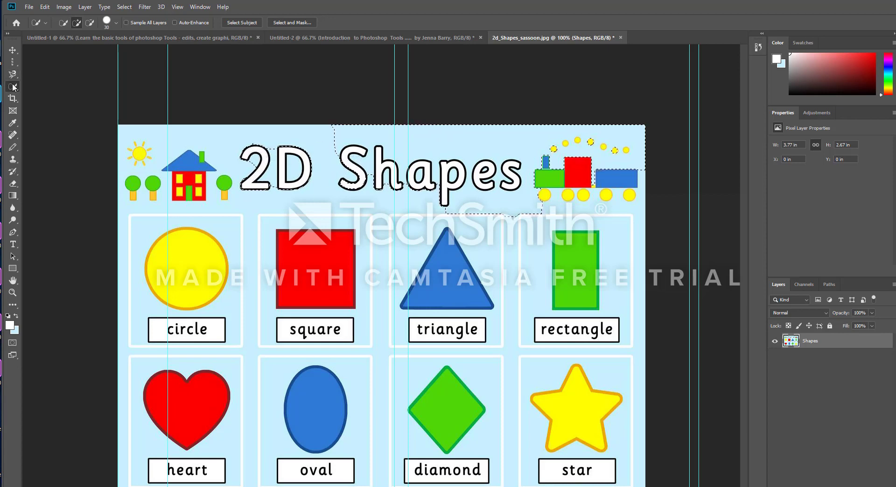
# - Select the red square and the yellow star in turn with the Magic Wand tool, and deselect
pyautogui.rightClick(13, 86)
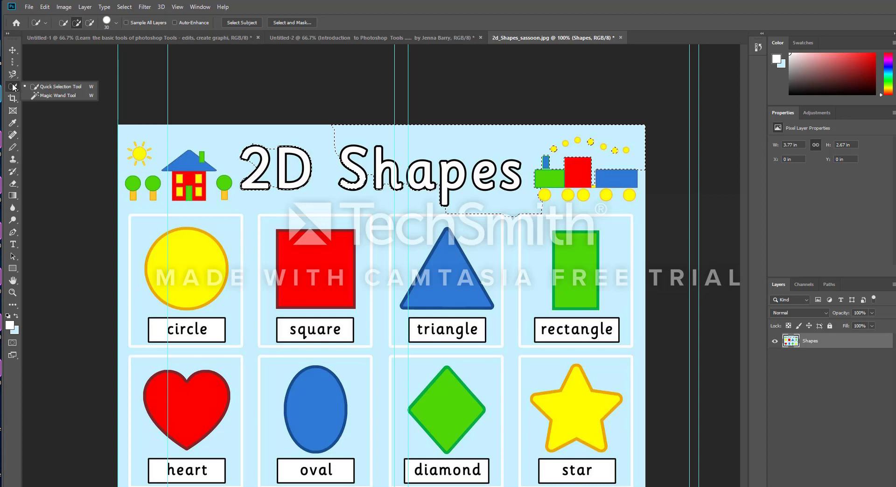
pyautogui.click(42, 96)
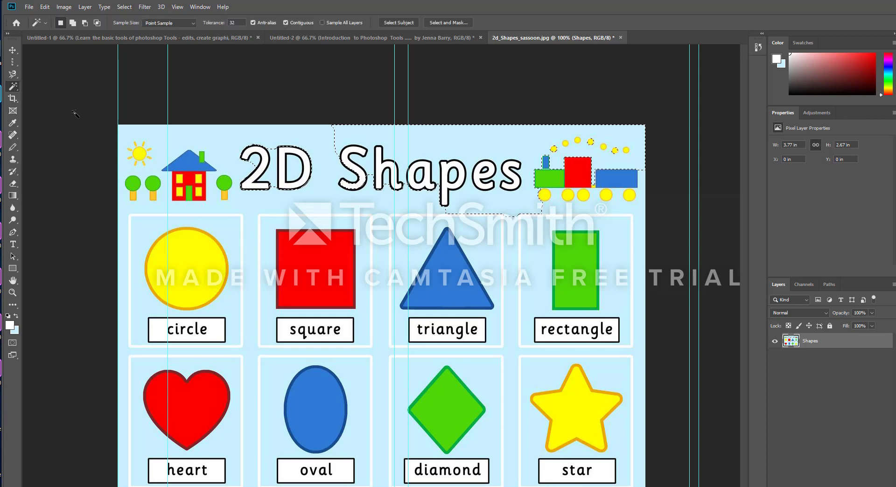
pyautogui.click(298, 256)
pyautogui.click(584, 418)
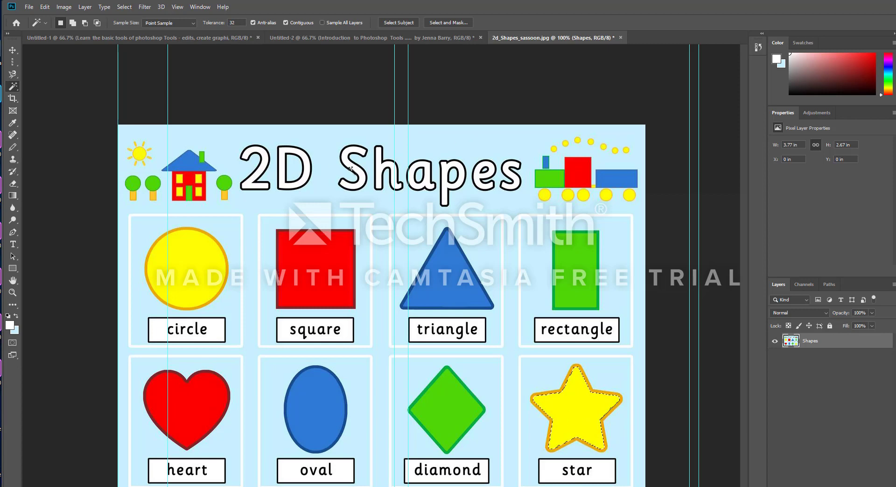
pyautogui.hotkey('ctrl', 'd')
# - Crop the image to the house and the tree beside it, and undo the crop
pyautogui.click(14, 100)
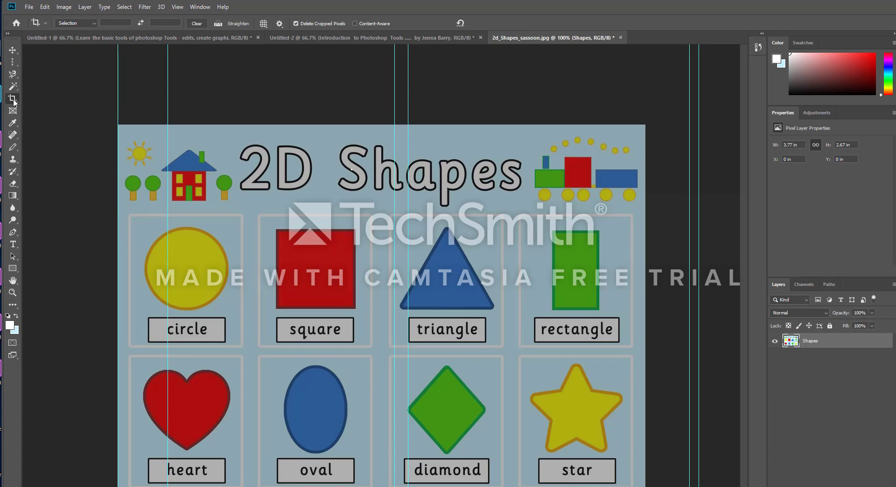
pyautogui.moveTo(203, 174); pyautogui.dragTo(379, 334)
pyautogui.moveTo(379, 289); pyautogui.dragTo(380, 273)
pyautogui.moveTo(403, 312)
pyautogui.mouseDown()
pyautogui.moveTo(392, 310)
pyautogui.moveTo(444, 308)
pyautogui.moveTo(420, 318)
pyautogui.mouseUp()
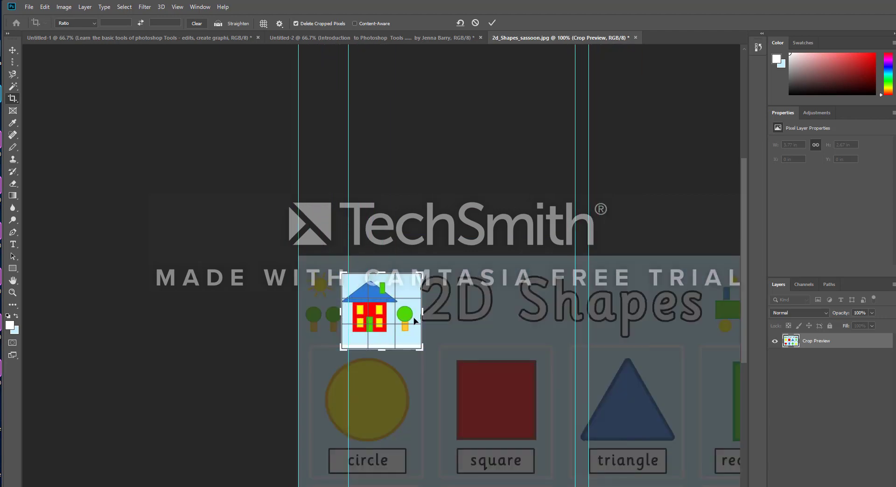
pyautogui.press('Return')
pyautogui.hotkey('ctrl', 'z')
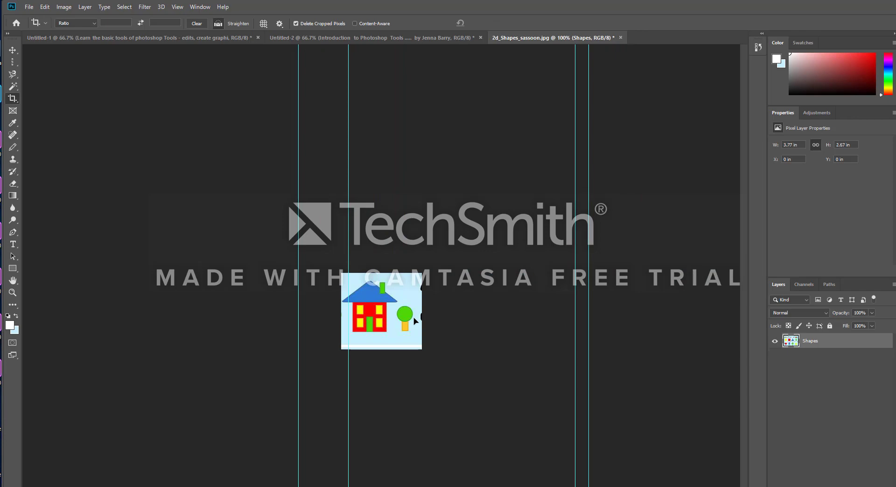
pyautogui.rightClick(17, 99)
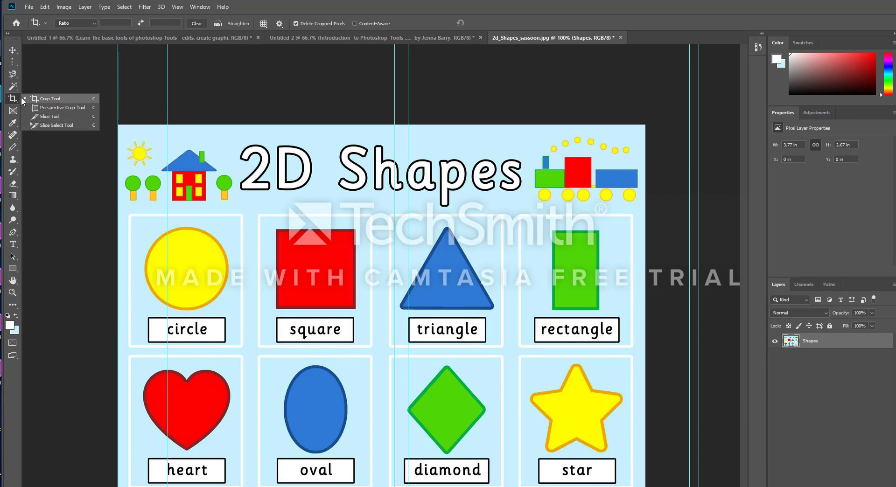
# - Draw a rectangular frame over the square and most of the triangle with the Frame tool, and undo it
pyautogui.click(11, 111)
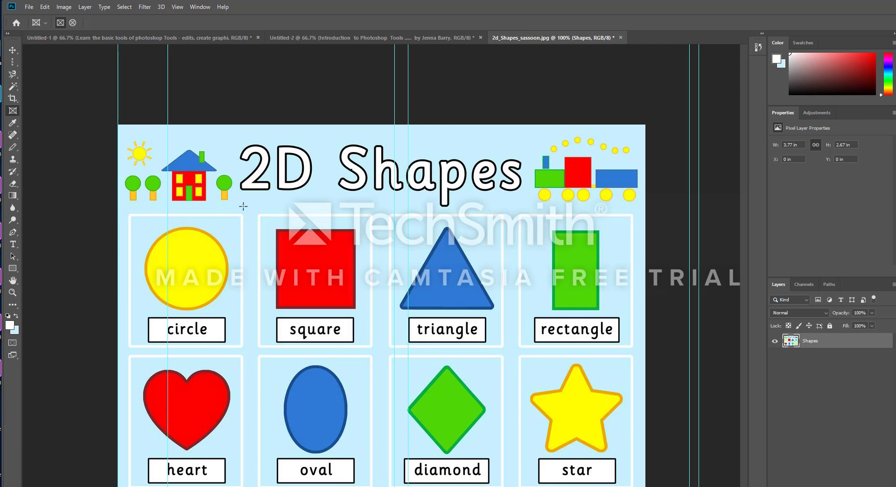
pyautogui.moveTo(244, 206); pyautogui.dragTo(481, 348)
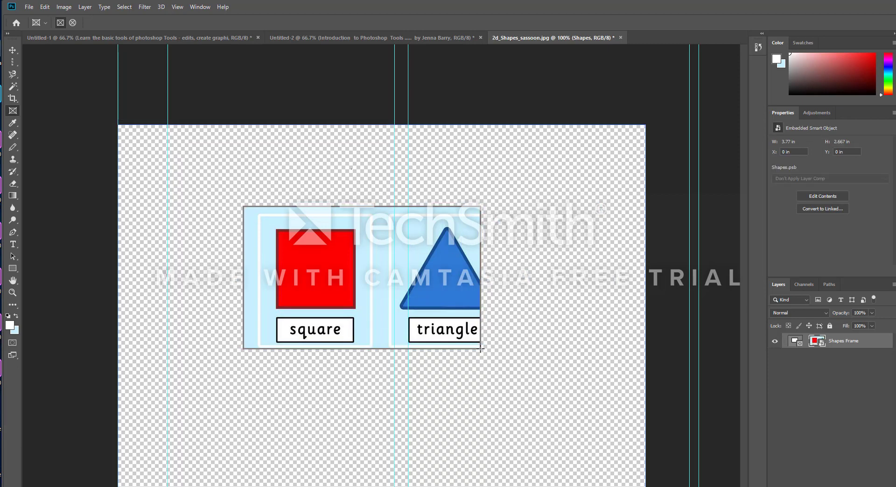
pyautogui.hotkey('ctrl', 'z')
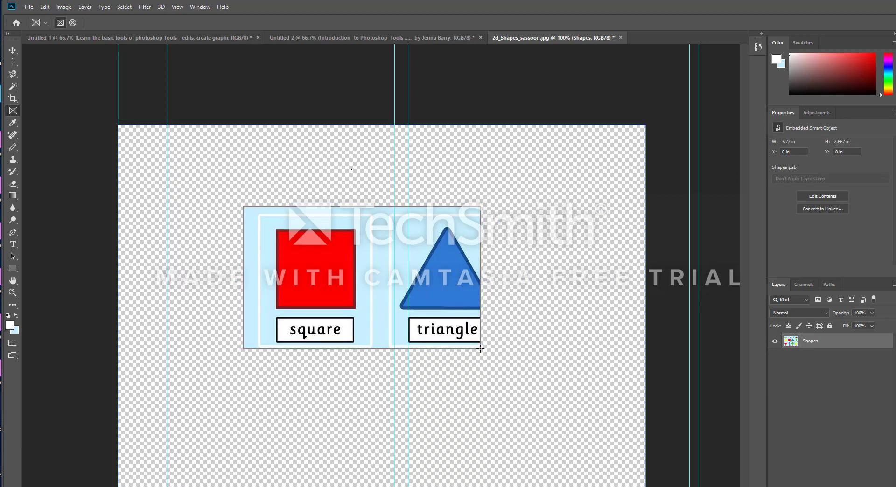
# - Sample the foreground color from the yellow circle, the red square and the blue triangle in turn with the Eyedropper tool
pyautogui.click(12, 124)
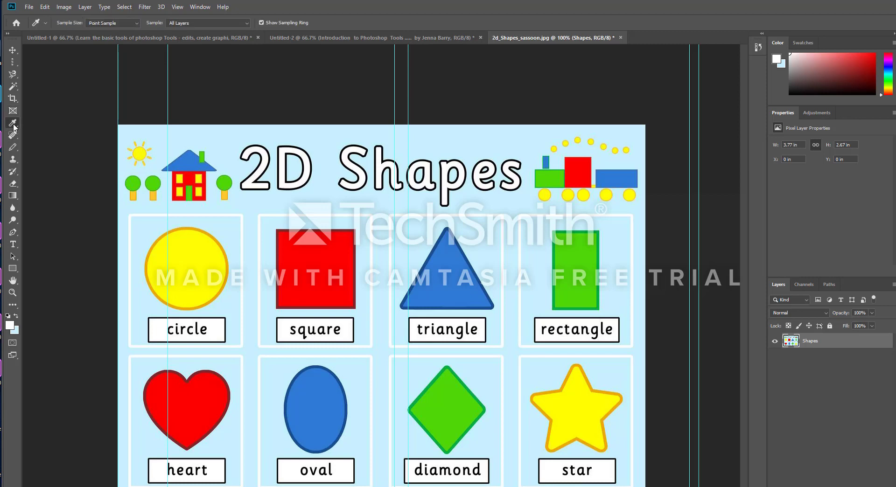
pyautogui.rightClick(14, 127)
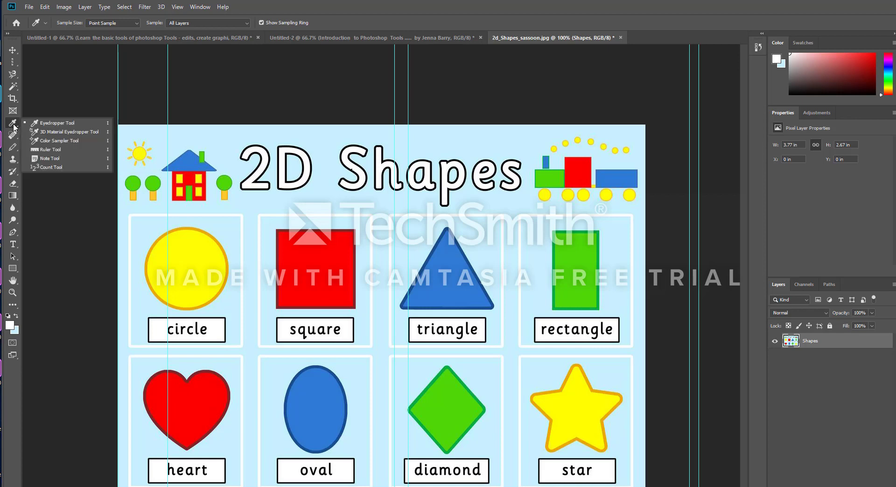
pyautogui.click(57, 123)
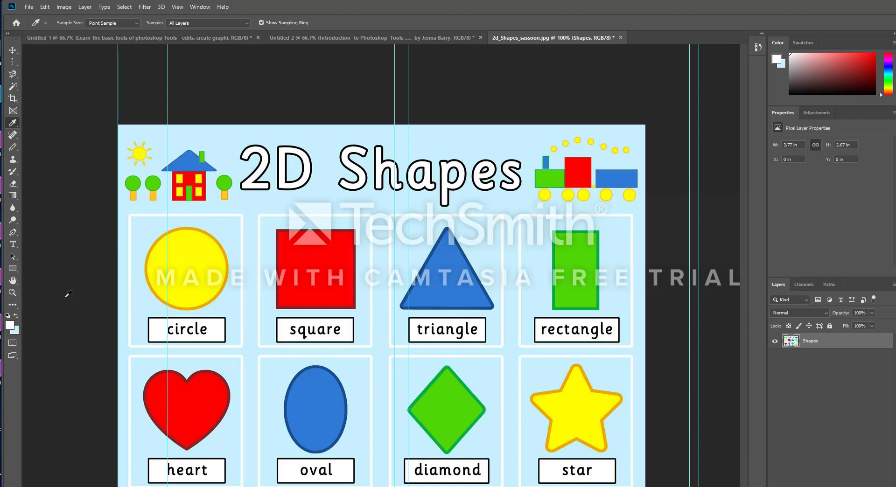
pyautogui.click(162, 259)
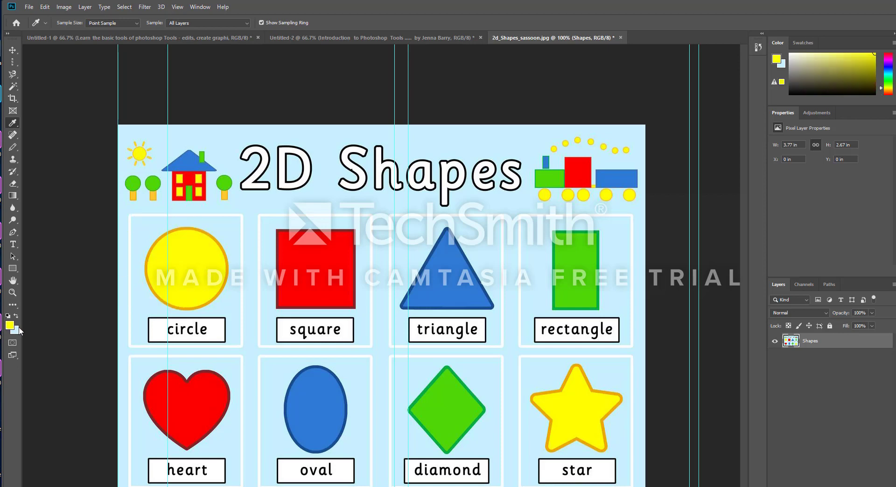
pyautogui.click(328, 257)
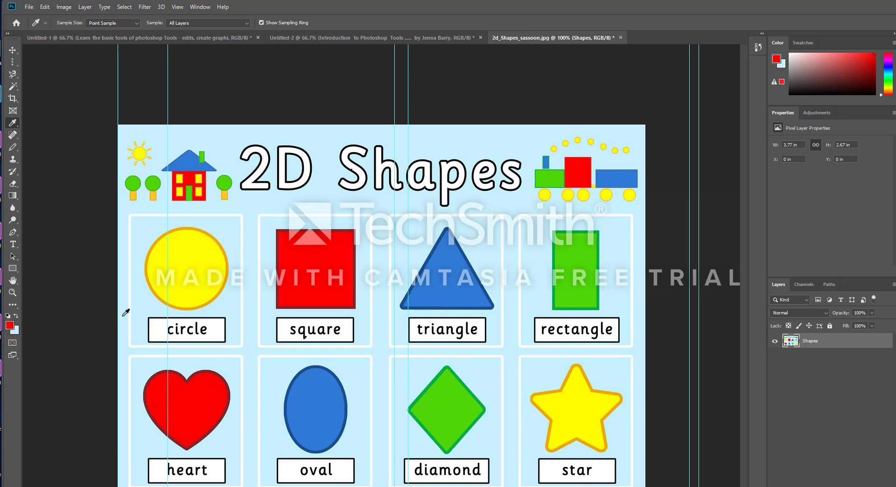
pyautogui.click(471, 277)
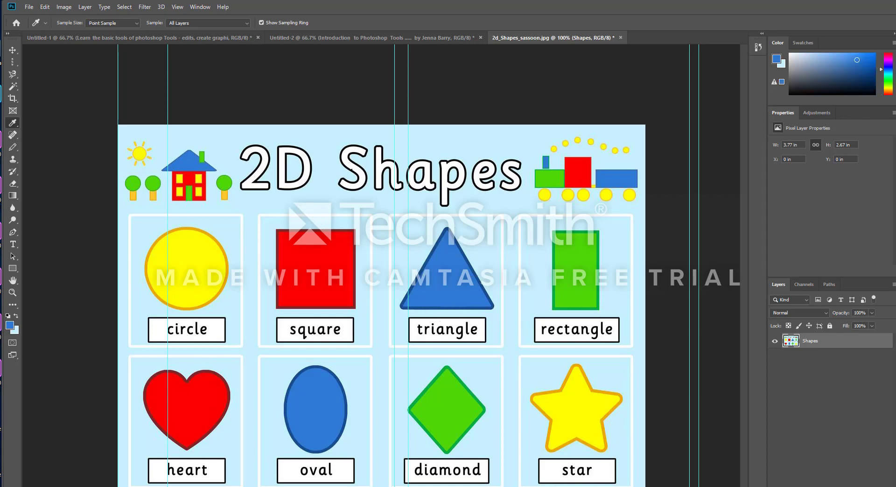
pyautogui.rightClick(7, 126)
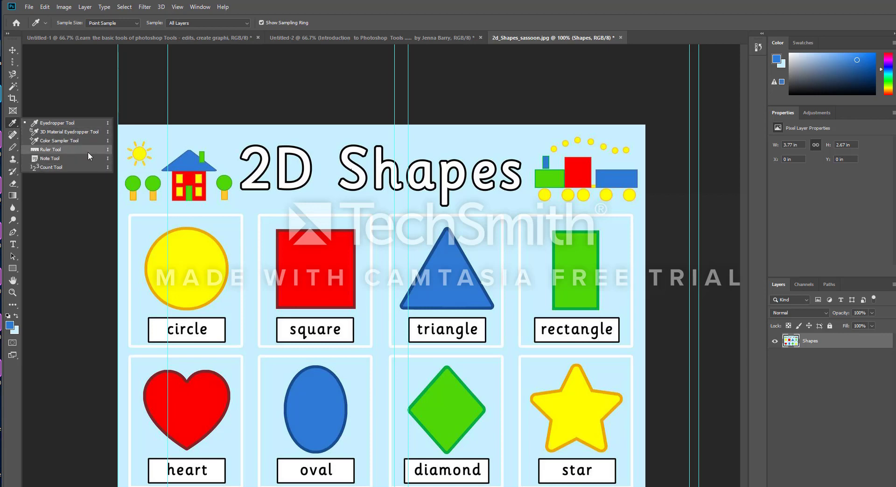
# - Open the guided tutorial for the Spot Healing Brush and select that tool in its sample photo
pyautogui.click(13, 136)
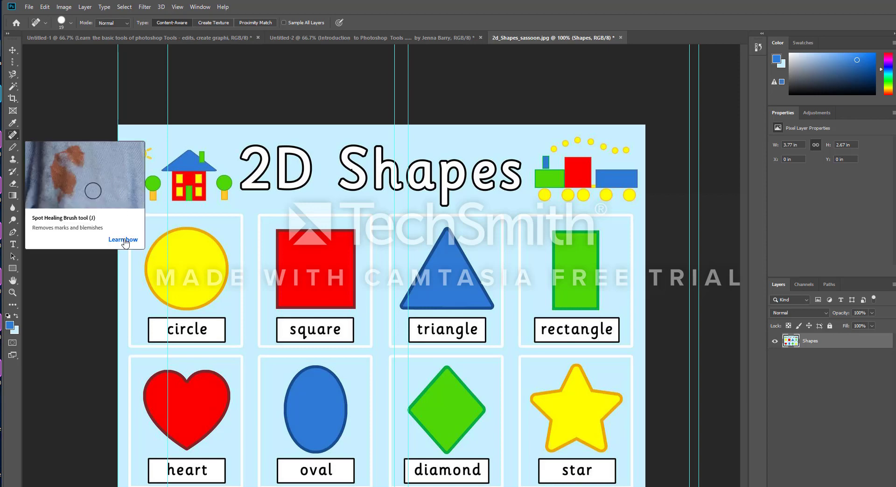
pyautogui.click(124, 241)
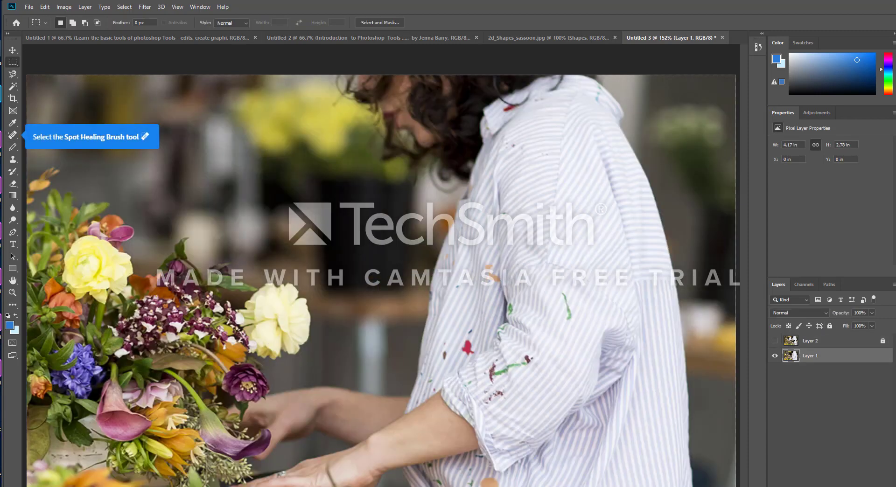
pyautogui.click(13, 135)
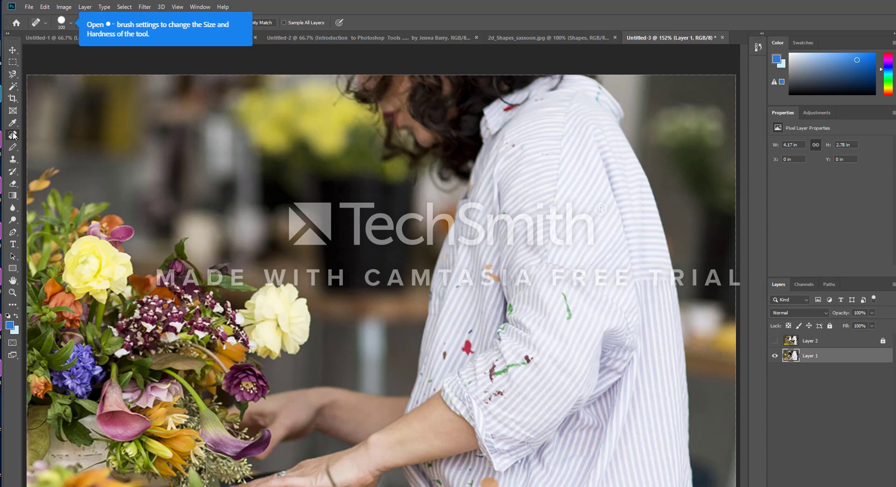
# - Set the Spot Healing Brush size to 50 px and paint over the orange paint splotch on the striped shirt
pyautogui.click(71, 22)
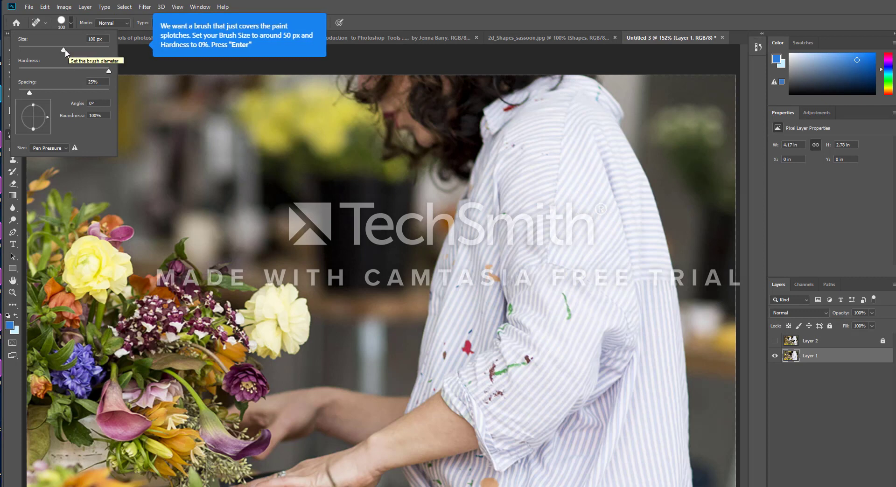
pyautogui.moveTo(64, 50); pyautogui.dragTo(54, 51)
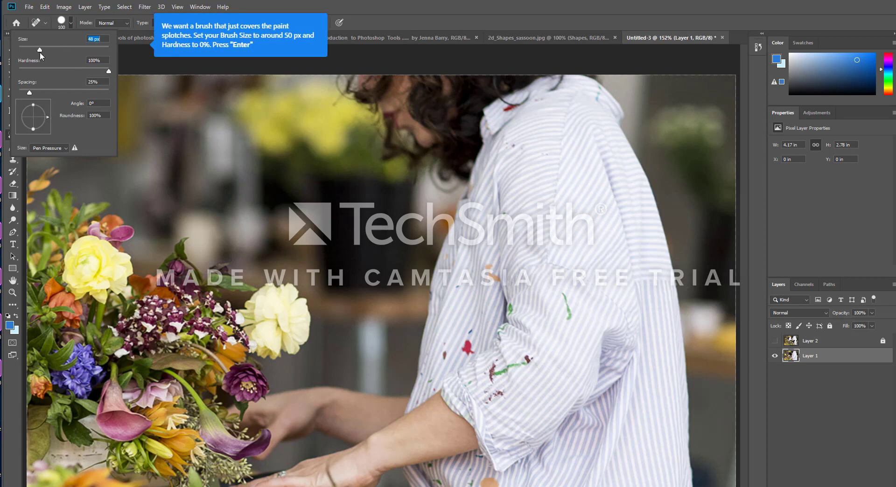
pyautogui.moveTo(43, 52); pyautogui.dragTo(41, 52)
pyautogui.click(90, 40)
pyautogui.doubleClick(89, 39)
pyautogui.write('50')
pyautogui.press('Return')
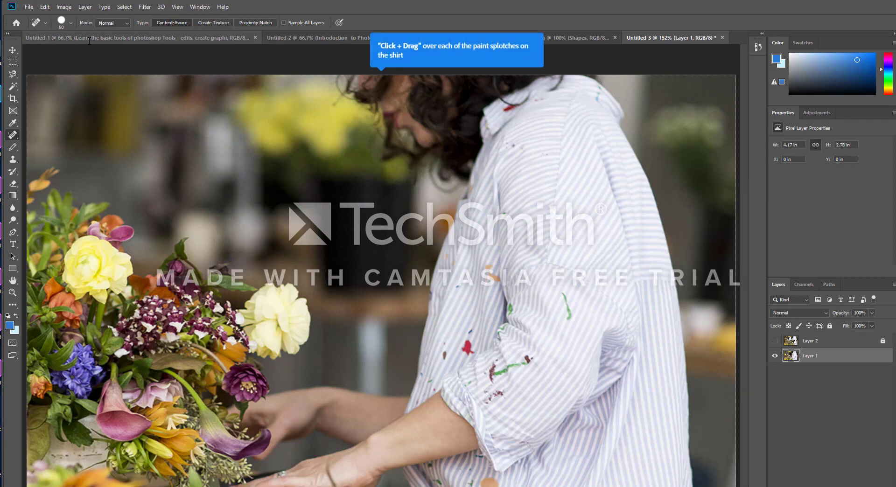
pyautogui.moveTo(479, 265); pyautogui.dragTo(510, 278)
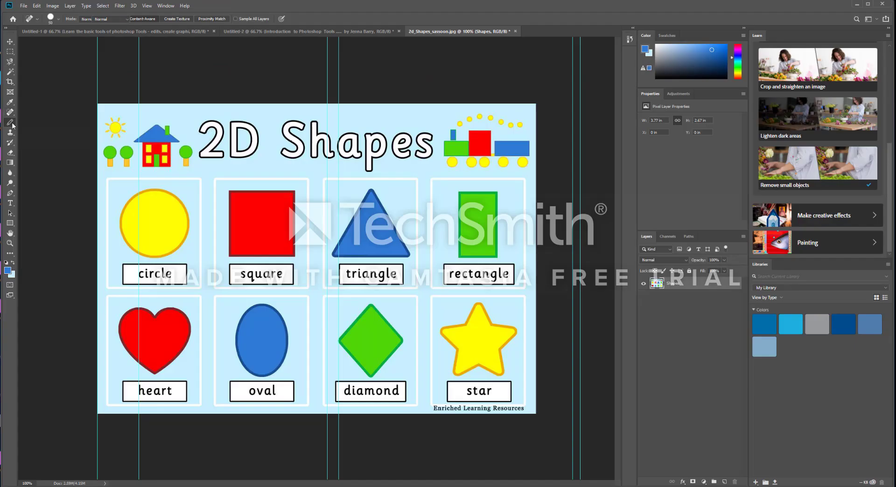
# - Open the guided tutorial for the Brush tool and paint soft blue strokes across the fish mural image
pyautogui.rightClick(10, 123)
pyautogui.click(37, 122)
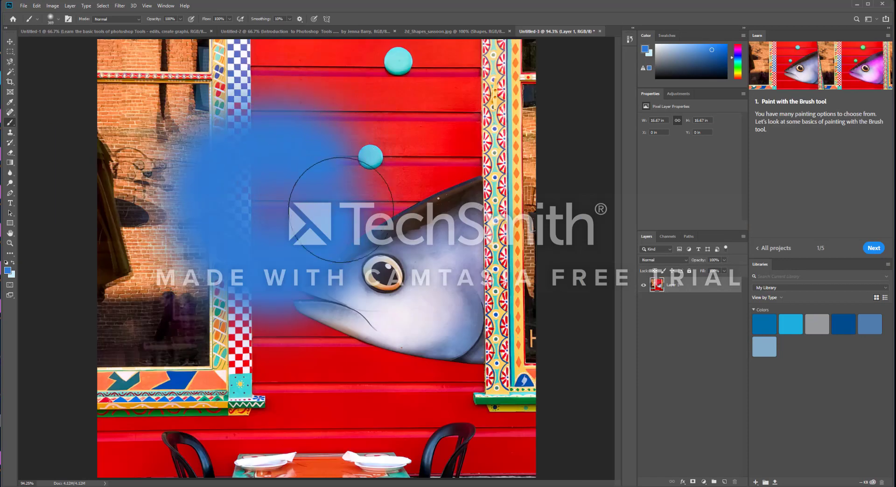
pyautogui.moveTo(340, 210)
pyautogui.mouseDown()
pyautogui.moveTo(186, 289)
pyautogui.moveTo(330, 50)
pyautogui.moveTo(383, 196)
pyautogui.moveTo(387, 73)
pyautogui.moveTo(420, 329)
pyautogui.moveTo(374, 270)
pyautogui.moveTo(433, 311)
pyautogui.mouseUp()
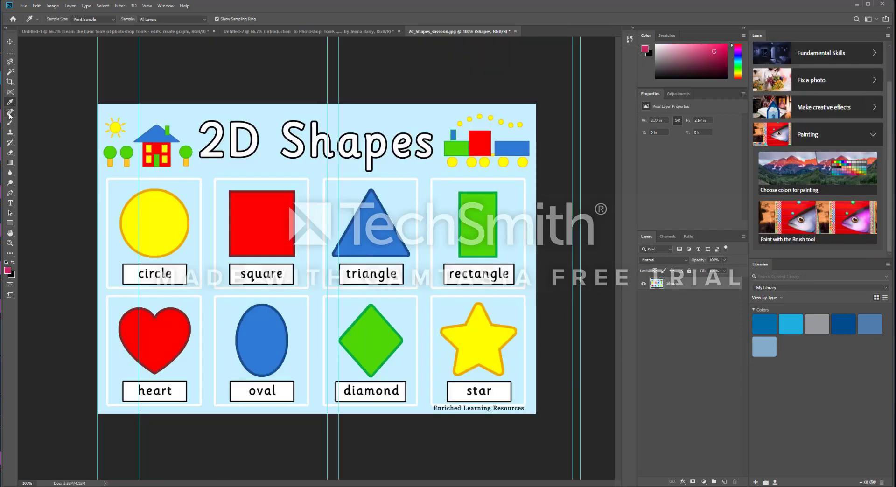
# - Open the Clone Stamp guided tutorial, advance it to step 3 and select the Clone Stamp tool
pyautogui.click(10, 113)
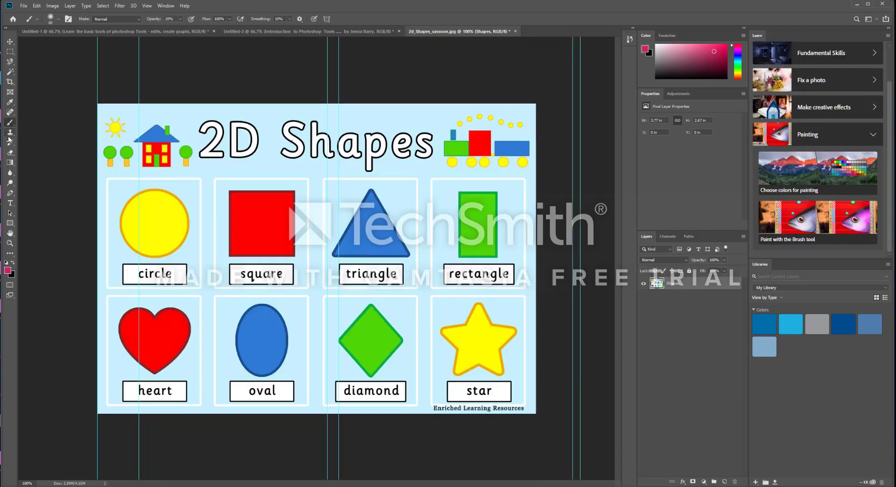
pyautogui.click(10, 133)
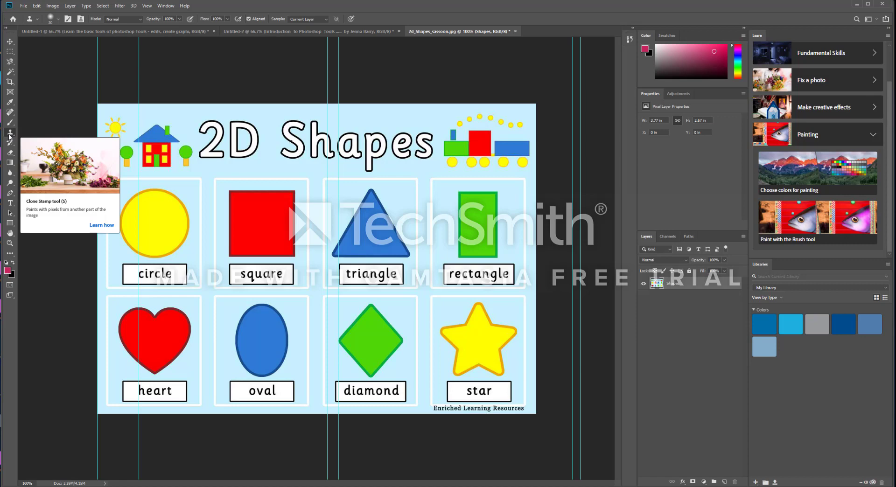
pyautogui.click(108, 225)
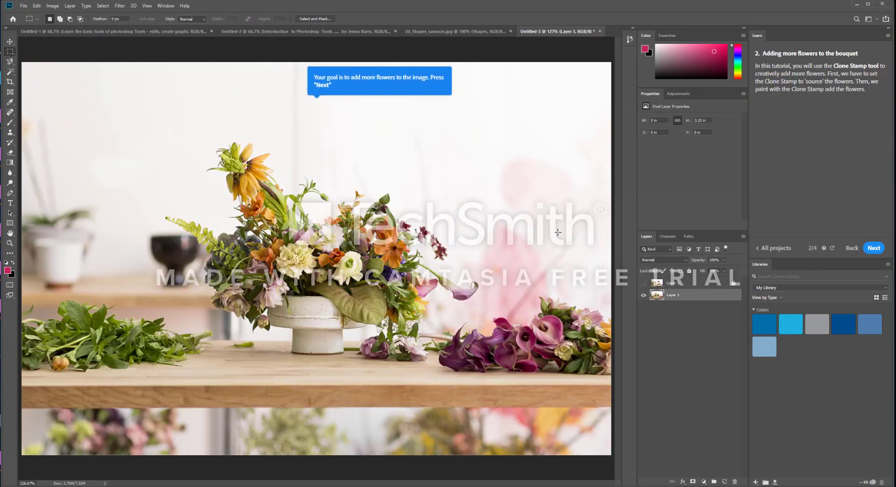
pyautogui.click(873, 250)
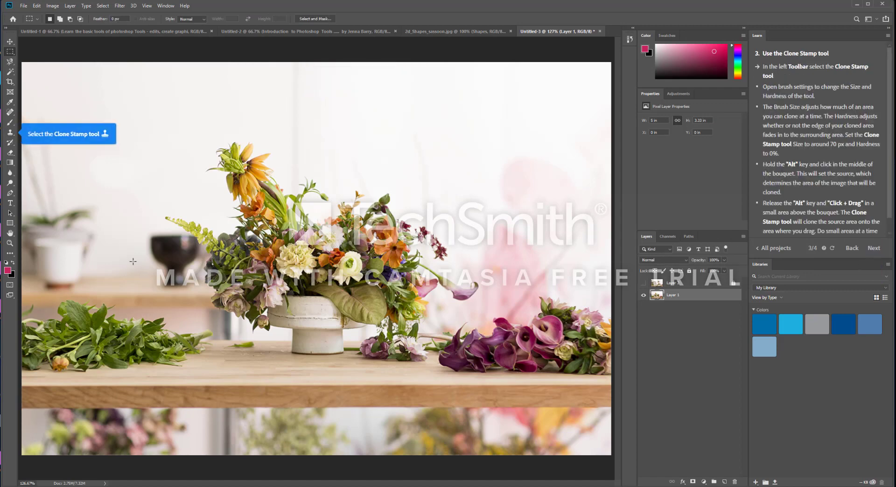
pyautogui.click(10, 134)
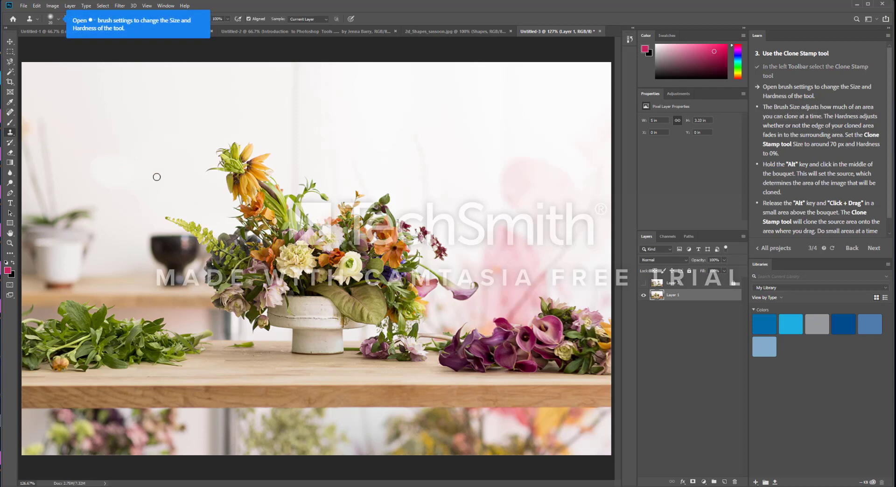
# - Set the Clone Stamp brush size to 70 px
pyautogui.click(58, 20)
pyautogui.click(58, 81)
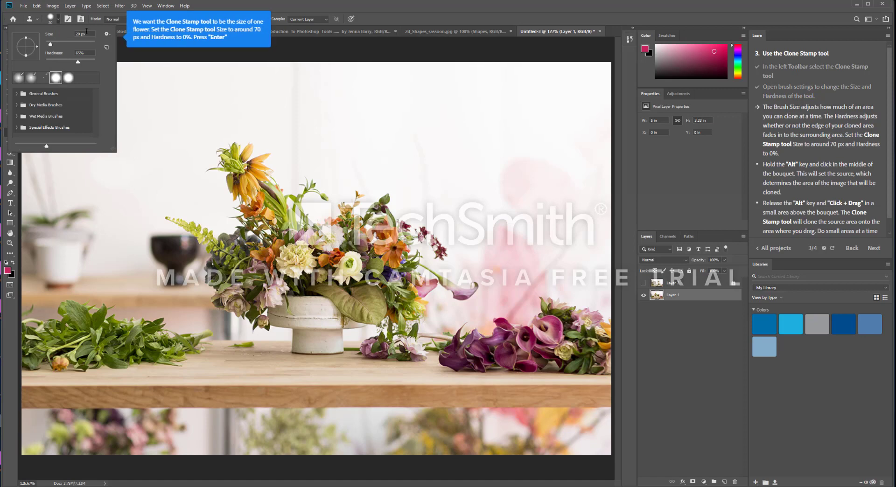
pyautogui.click(87, 33)
pyautogui.write('7')
pyautogui.press('Return')
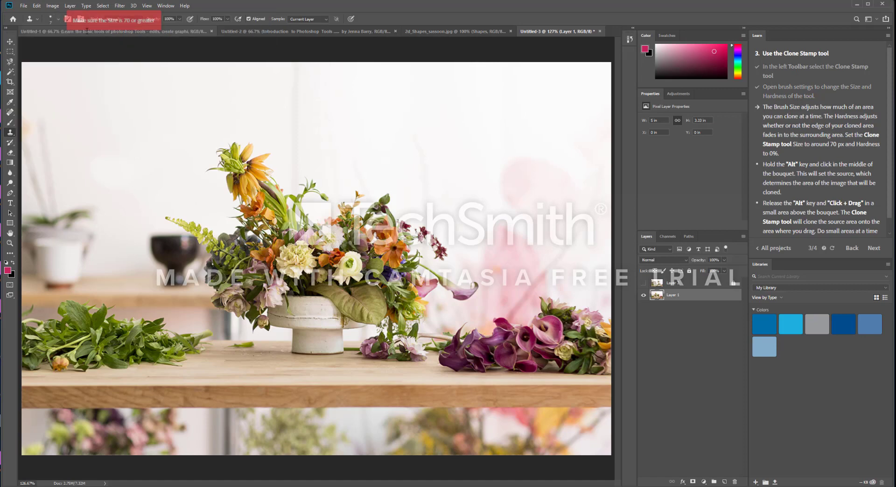
pyautogui.click(53, 21)
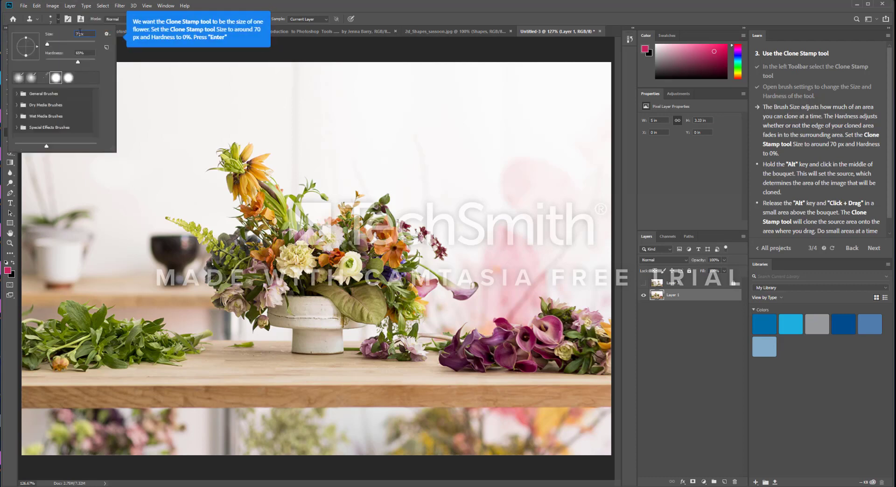
pyautogui.write('0')
pyautogui.press('Return')
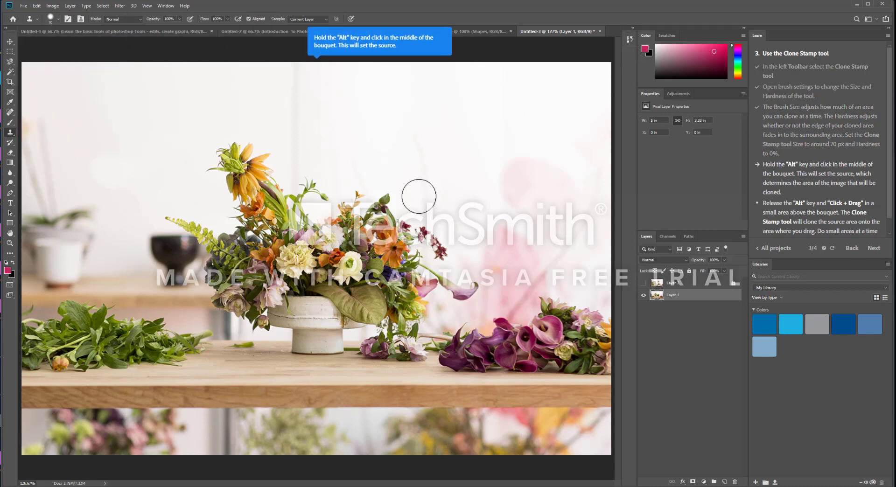
# - Set the clone source within the bouquet and paint cloned flowers above and around it and over the purple flowers on the table
pyautogui.press('alt')
pyautogui.keyDown('alt'); pyautogui.click(392, 221); pyautogui.keyUp('alt')
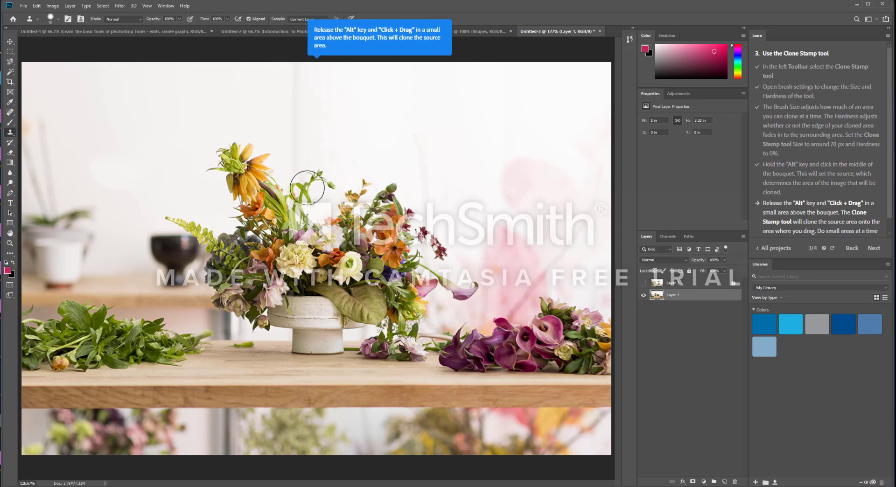
pyautogui.moveTo(307, 188); pyautogui.dragTo(303, 185)
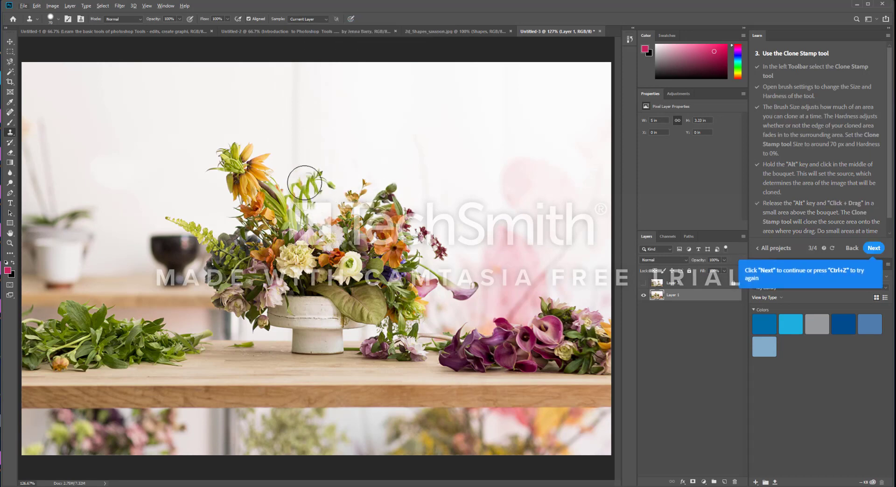
pyautogui.moveTo(300, 160)
pyautogui.mouseDown()
pyautogui.moveTo(228, 134)
pyautogui.moveTo(208, 157)
pyautogui.moveTo(208, 174)
pyautogui.moveTo(163, 197)
pyautogui.moveTo(213, 232)
pyautogui.moveTo(192, 200)
pyautogui.mouseUp()
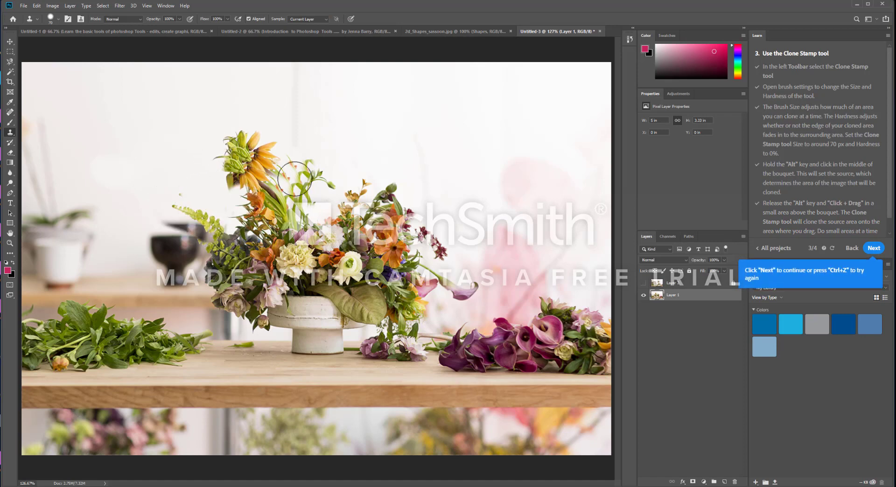
pyautogui.moveTo(294, 179)
pyautogui.mouseDown()
pyautogui.moveTo(304, 146)
pyautogui.moveTo(340, 146)
pyautogui.moveTo(345, 168)
pyautogui.moveTo(330, 175)
pyautogui.moveTo(360, 176)
pyautogui.moveTo(423, 206)
pyautogui.moveTo(448, 245)
pyautogui.moveTo(552, 345)
pyautogui.moveTo(586, 353)
pyautogui.moveTo(522, 310)
pyautogui.moveTo(539, 294)
pyautogui.moveTo(537, 268)
pyautogui.moveTo(508, 304)
pyautogui.mouseUp()
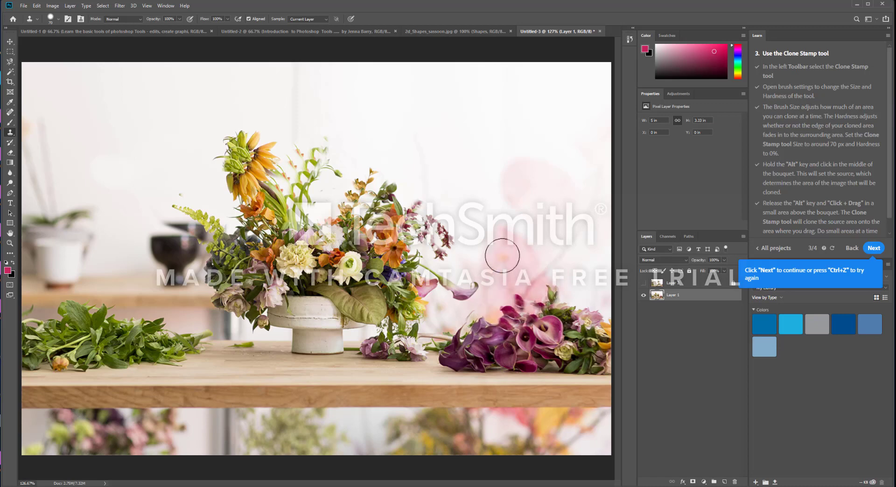
pyautogui.moveTo(485, 294); pyautogui.dragTo(490, 317)
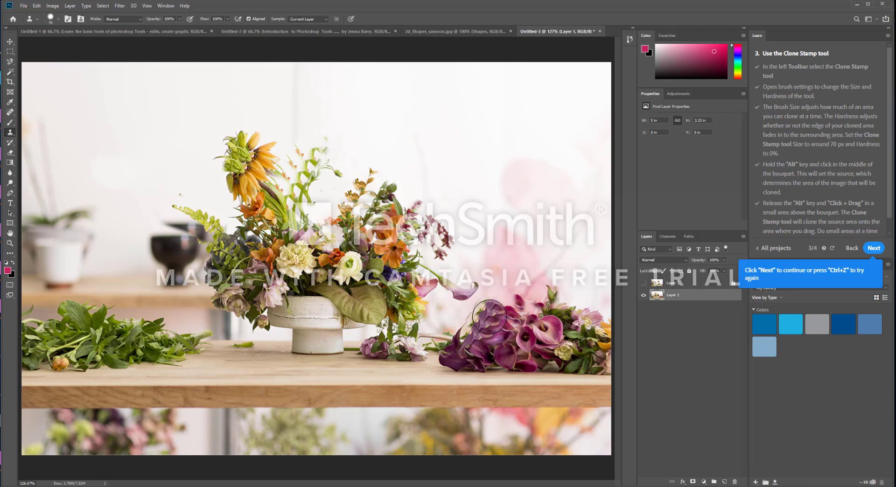
pyautogui.hotkey('ctrl', 'z')
pyautogui.hotkey('ctrl', 'z')
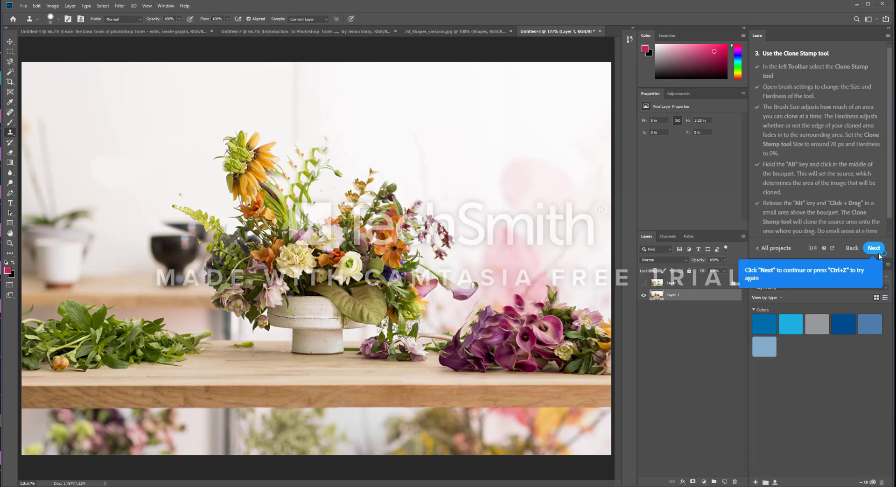
# - Finish the Clone Stamp tutorial and close the Untitled-3 document without saving
pyautogui.click(873, 249)
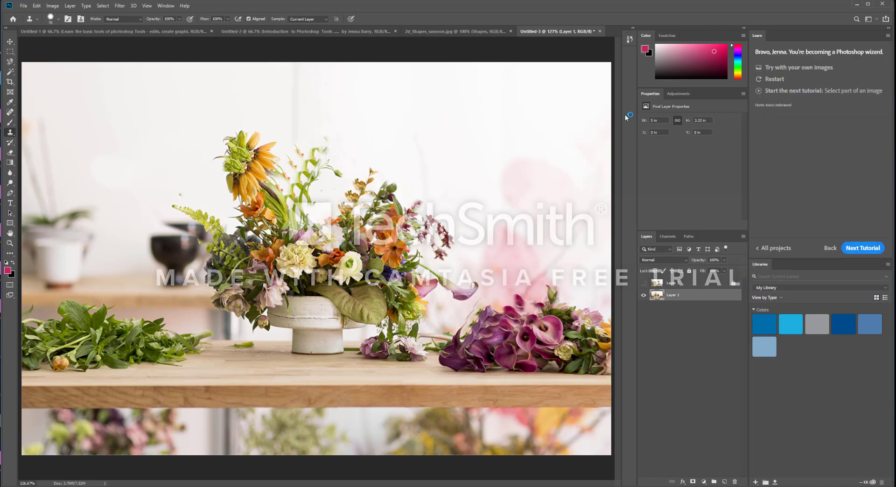
pyautogui.click(600, 31)
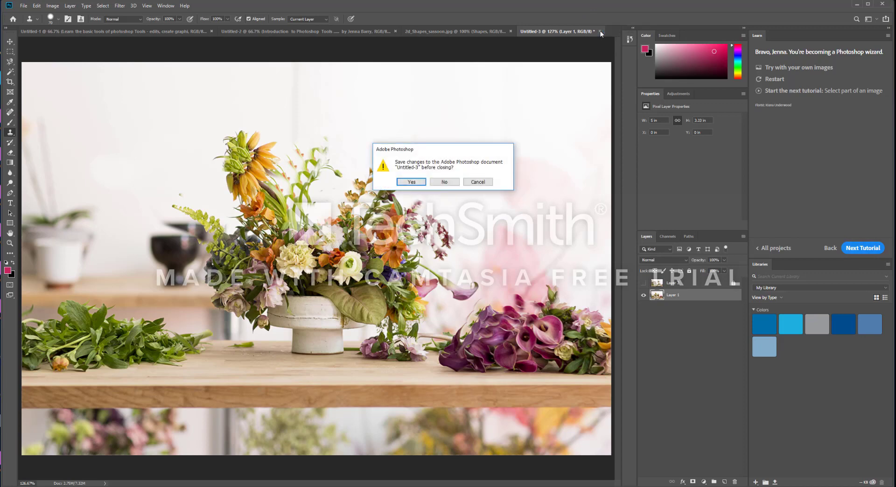
pyautogui.click(445, 182)
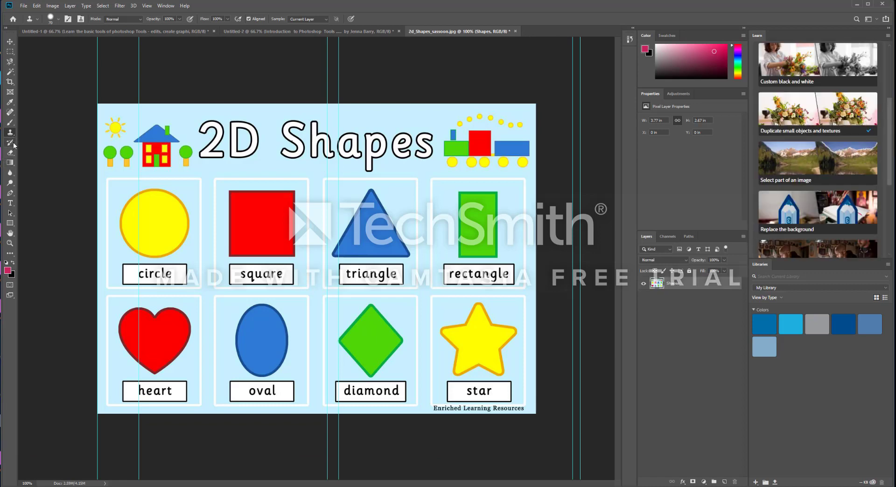
# - Delete a rectangular marquee area covering the red square and its label, and paint it back with the History Brush
pyautogui.click(13, 144)
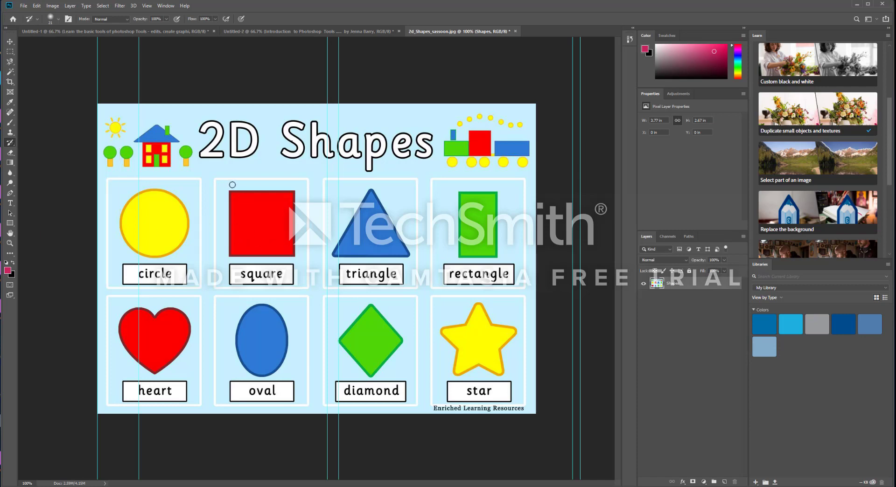
pyautogui.click(10, 51)
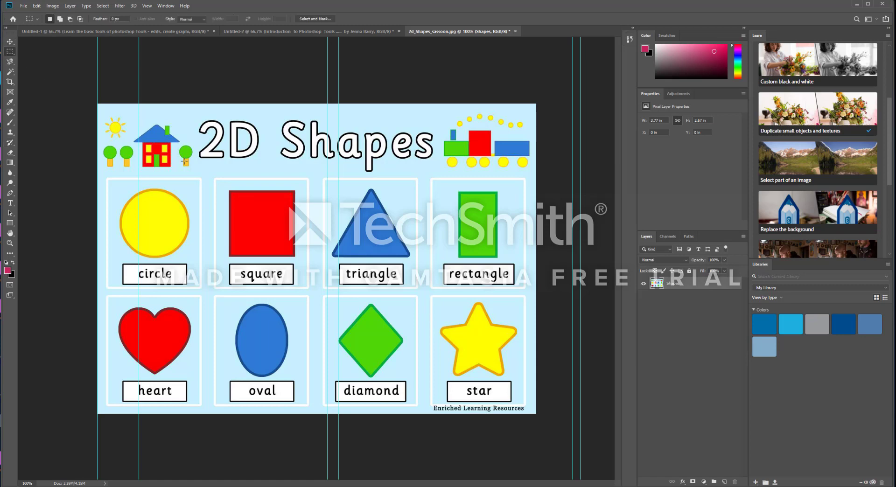
pyautogui.moveTo(224, 188); pyautogui.dragTo(311, 279)
pyautogui.press('Delete')
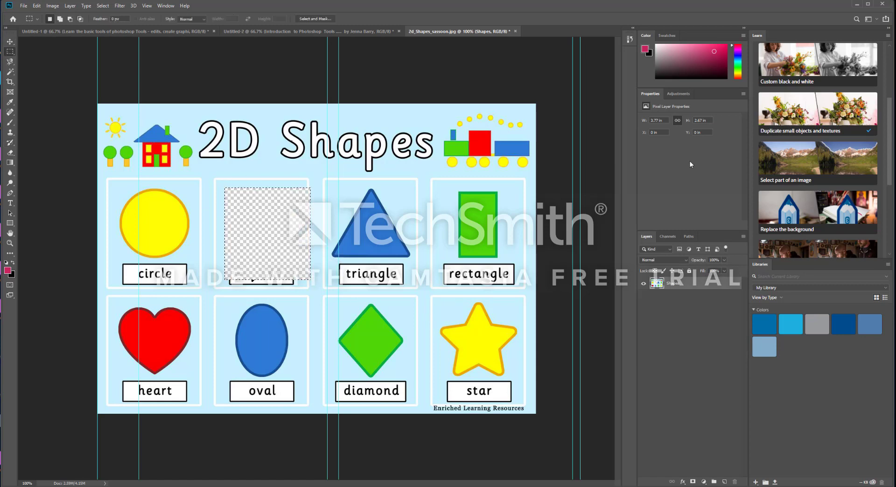
pyautogui.click(10, 142)
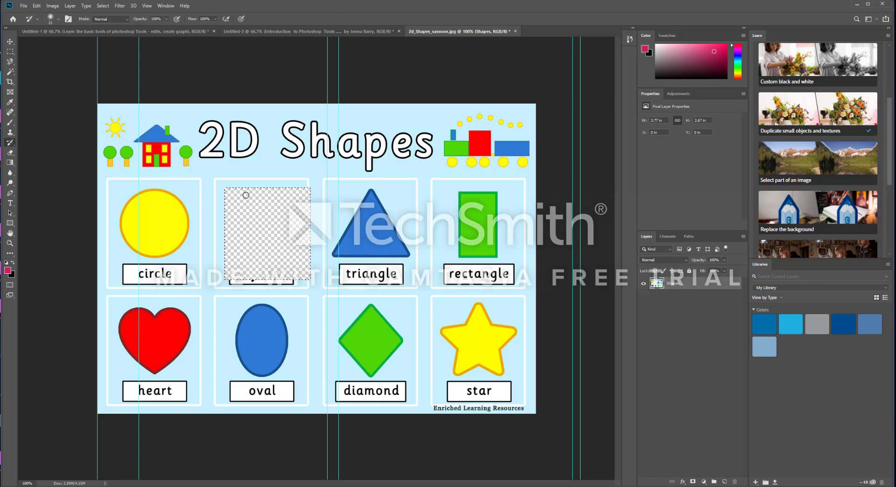
pyautogui.moveTo(226, 189)
pyautogui.mouseDown()
pyautogui.moveTo(249, 182)
pyautogui.moveTo(238, 181)
pyautogui.moveTo(212, 239)
pyautogui.moveTo(247, 218)
pyautogui.moveTo(277, 178)
pyautogui.moveTo(284, 187)
pyautogui.moveTo(236, 219)
pyautogui.moveTo(253, 167)
pyautogui.moveTo(242, 202)
pyautogui.moveTo(256, 182)
pyautogui.moveTo(251, 203)
pyautogui.moveTo(309, 201)
pyautogui.moveTo(251, 232)
pyautogui.moveTo(214, 235)
pyautogui.moveTo(296, 162)
pyautogui.moveTo(183, 280)
pyautogui.moveTo(191, 296)
pyautogui.moveTo(278, 212)
pyautogui.moveTo(233, 304)
pyautogui.moveTo(275, 204)
pyautogui.moveTo(283, 263)
pyautogui.moveTo(320, 178)
pyautogui.moveTo(325, 228)
pyautogui.moveTo(292, 233)
pyautogui.moveTo(309, 212)
pyautogui.moveTo(344, 197)
pyautogui.moveTo(309, 283)
pyautogui.moveTo(308, 190)
pyautogui.moveTo(279, 289)
pyautogui.moveTo(284, 226)
pyautogui.moveTo(263, 262)
pyautogui.mouseUp()
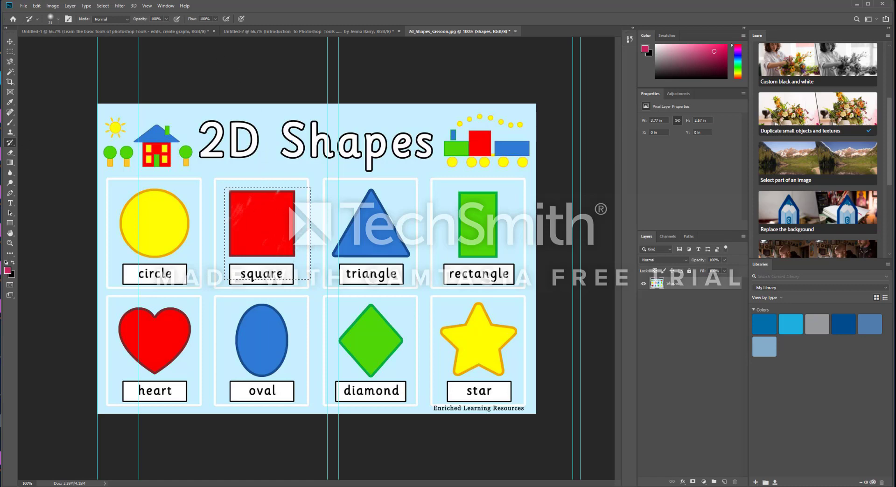
# - Try the Eraser with strokes across the red square, undo them and clear the selection
pyautogui.click(10, 152)
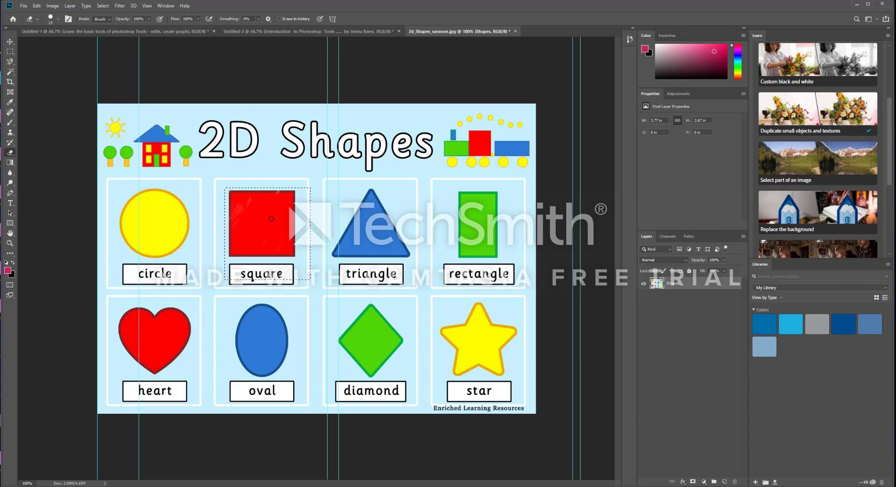
pyautogui.moveTo(271, 219)
pyautogui.mouseDown()
pyautogui.moveTo(297, 254)
pyautogui.moveTo(297, 200)
pyautogui.moveTo(261, 205)
pyautogui.mouseUp()
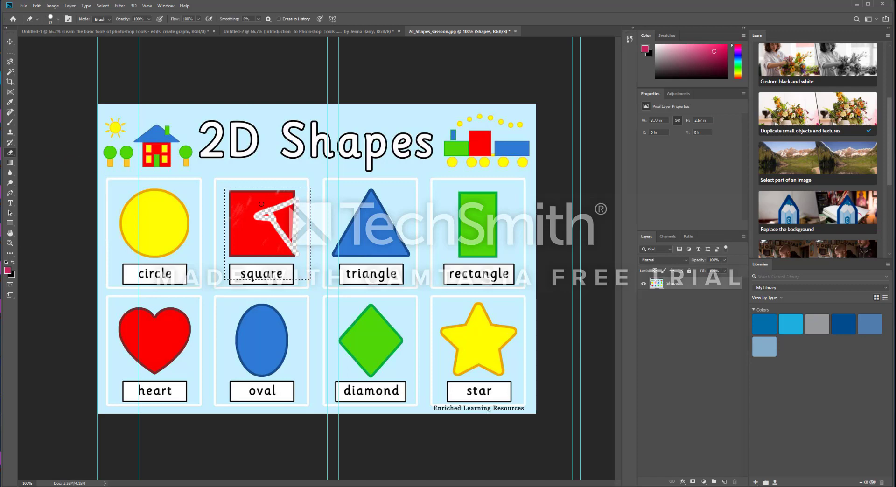
pyautogui.hotkey('ctrl', 'z')
pyautogui.hotkey('ctrl', 'z')
pyautogui.hotkey('ctrl', 'z')
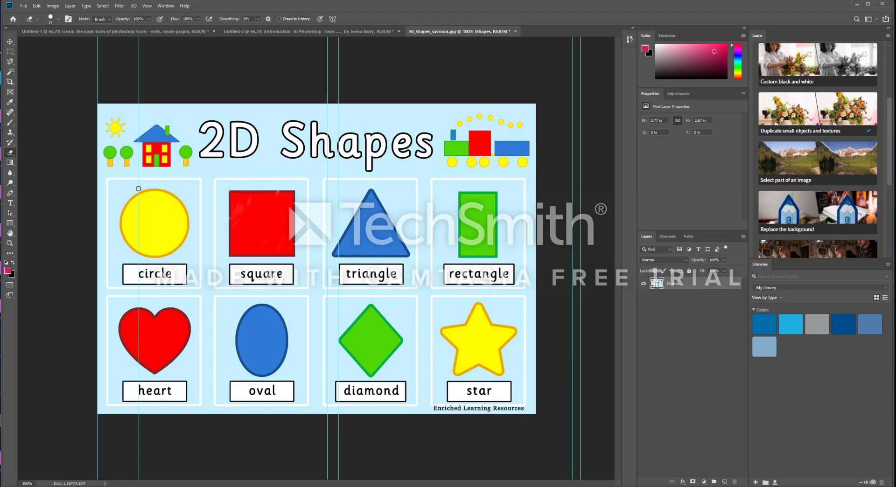
# - Try diagonal pink-to-black linear gradients across the whole image with the Gradient tool and undo them
pyautogui.click(10, 162)
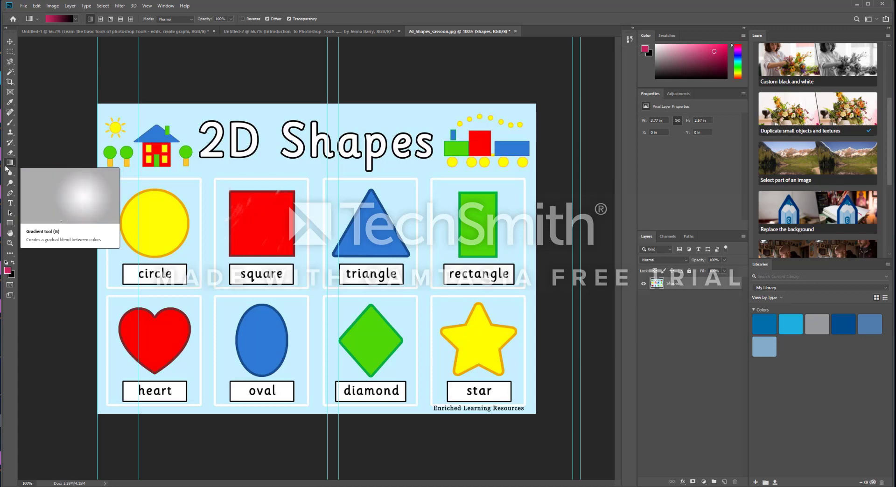
pyautogui.moveTo(171, 146); pyautogui.dragTo(379, 330)
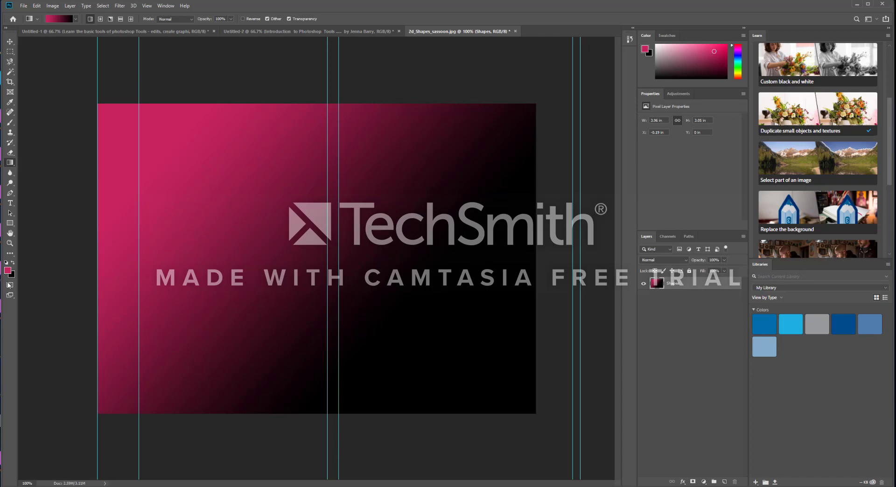
pyautogui.moveTo(154, 143); pyautogui.dragTo(152, 139)
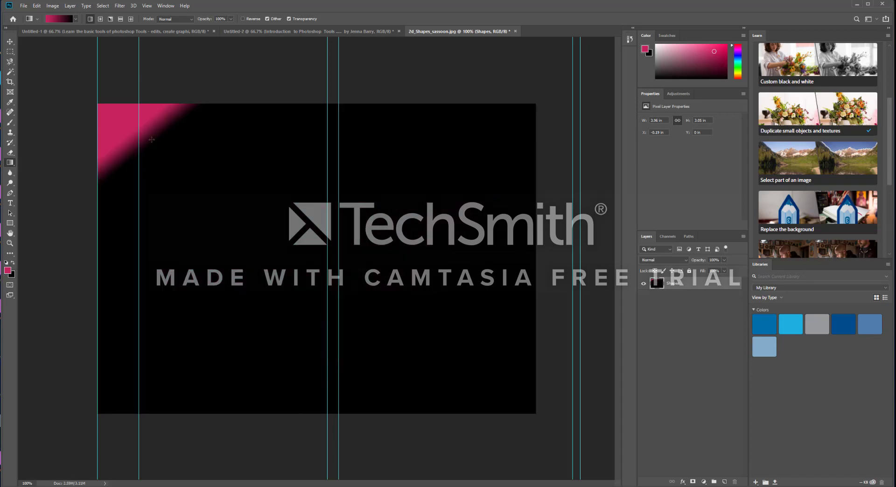
pyautogui.moveTo(107, 120); pyautogui.dragTo(525, 380)
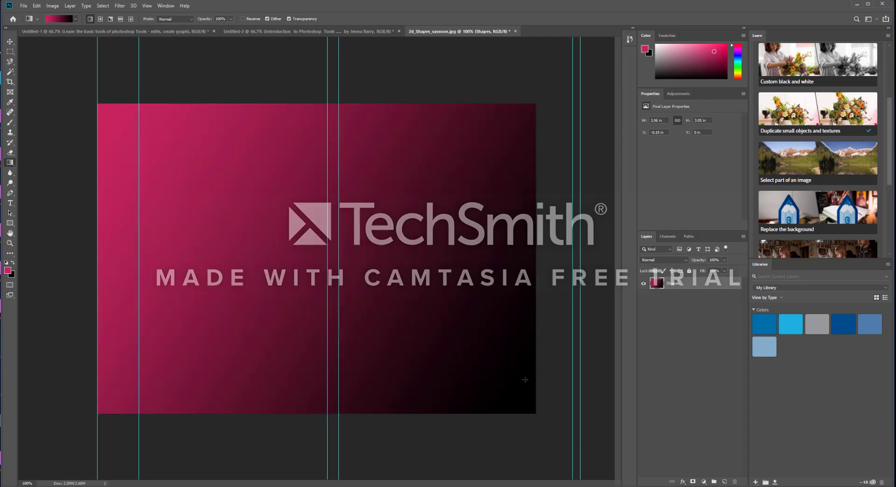
pyautogui.hotkey('ctrl', 'z')
pyautogui.hotkey('ctrl', 'z')
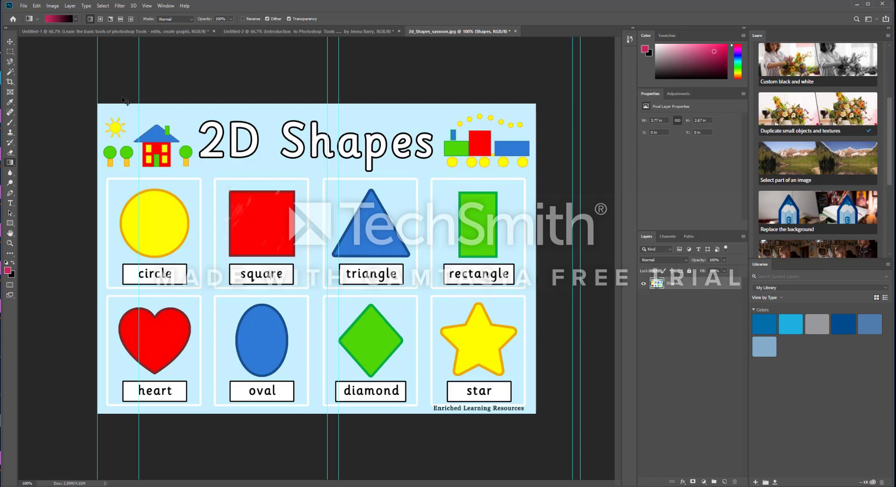
# - Smear the "circle" label with the Smudge tool and switch back to the Blur tool
pyautogui.click(8, 173)
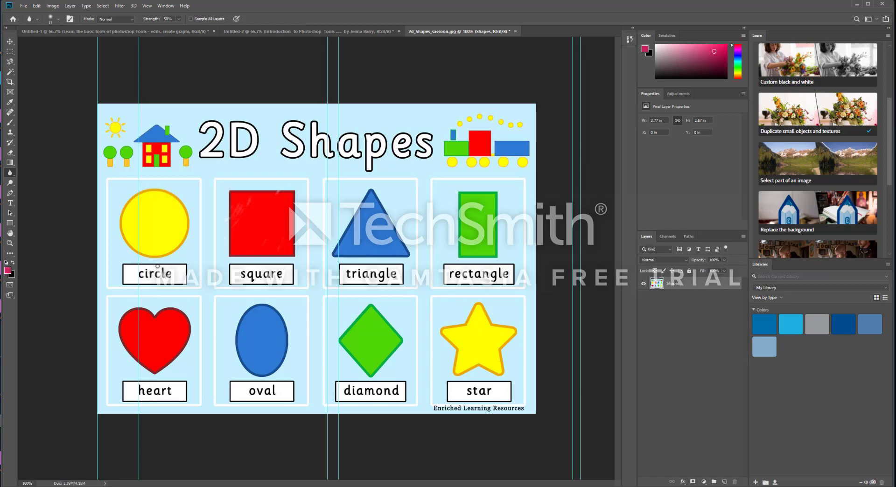
pyautogui.rightClick(11, 174)
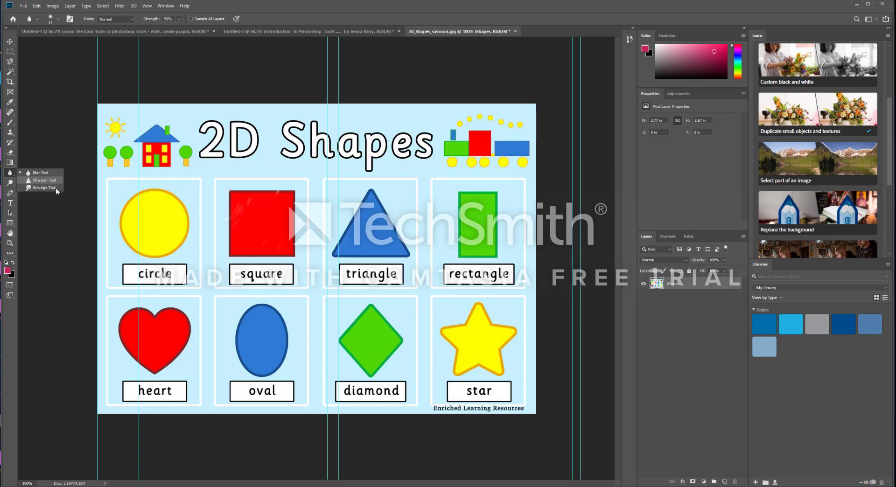
pyautogui.click(45, 187)
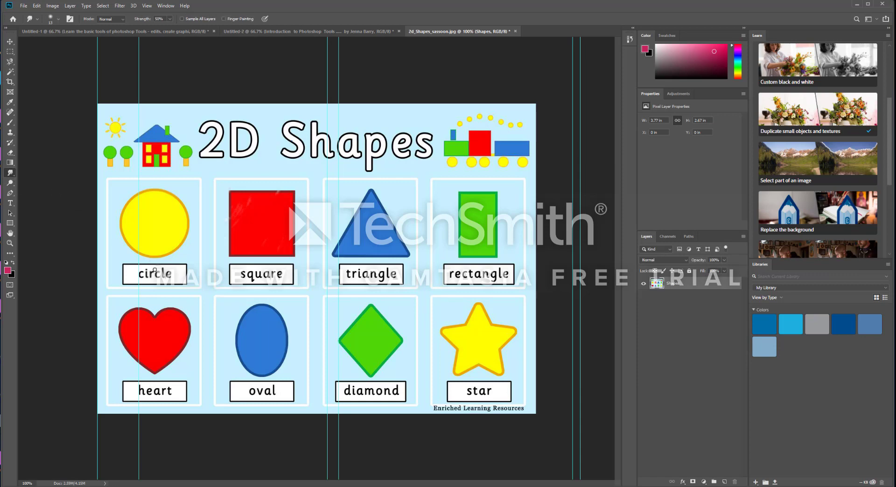
pyautogui.moveTo(154, 269)
pyautogui.mouseDown()
pyautogui.moveTo(137, 280)
pyautogui.moveTo(146, 268)
pyautogui.moveTo(185, 266)
pyautogui.moveTo(119, 280)
pyautogui.mouseUp()
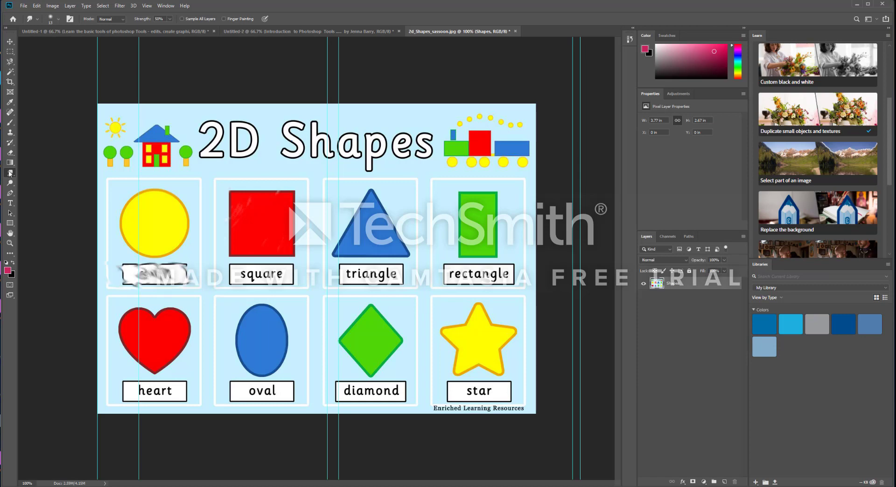
pyautogui.rightClick(10, 173)
pyautogui.click(42, 174)
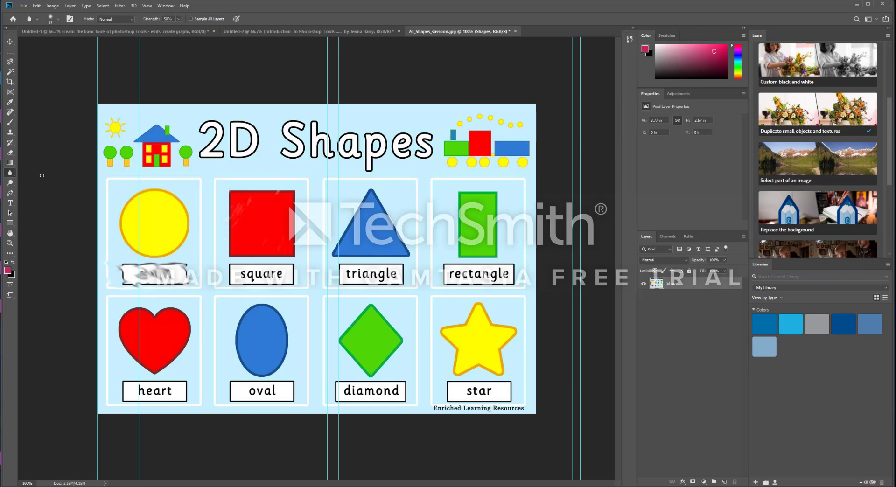
# - Go through the Dodge and Burn tools, and desaturate the yellow sun beside the house with the Sponge tool
pyautogui.rightClick(12, 185)
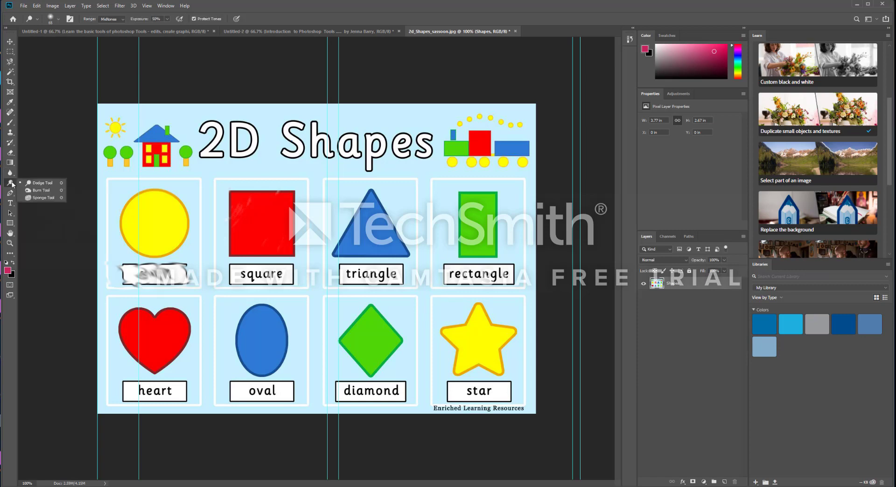
pyautogui.click(7, 185)
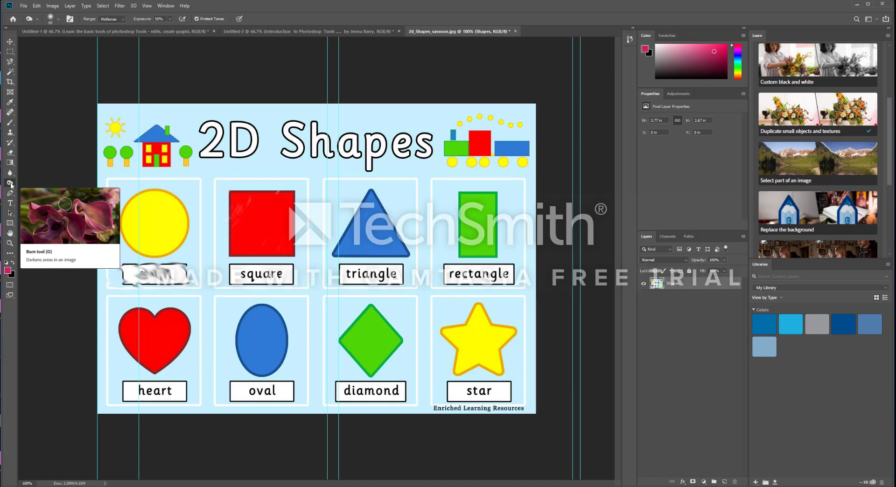
pyautogui.click(10, 183)
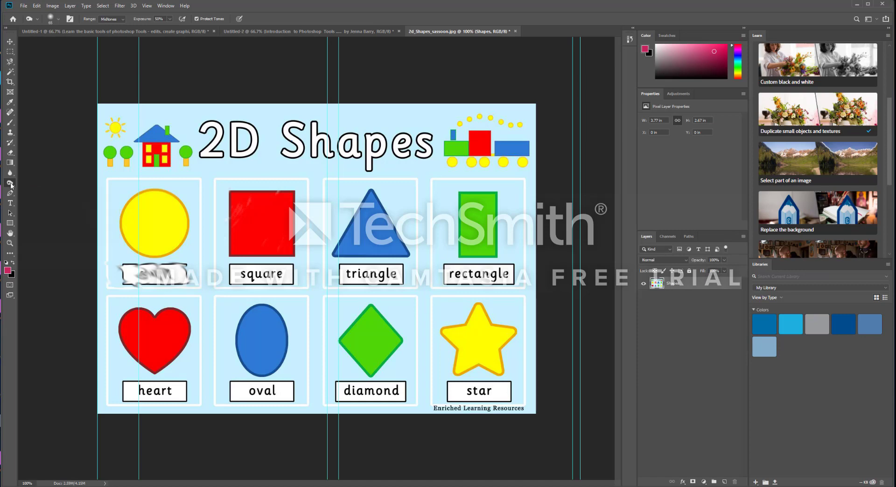
pyautogui.click(31, 198)
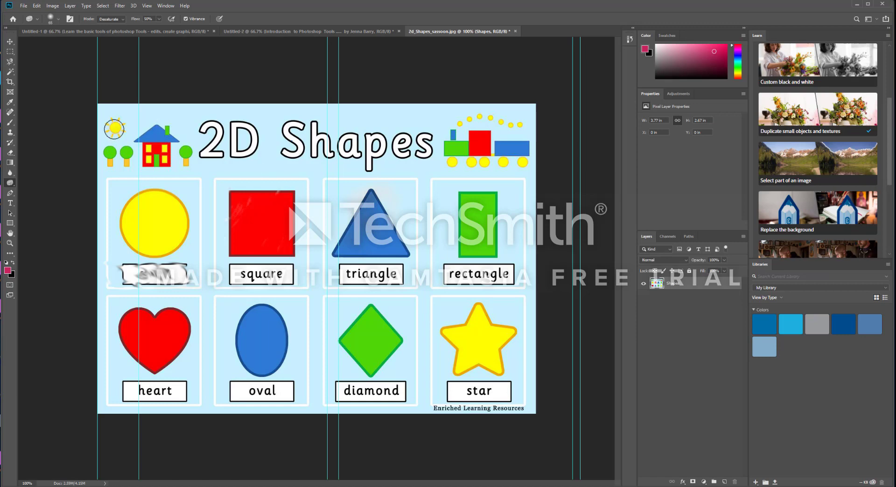
pyautogui.moveTo(116, 131); pyautogui.dragTo(113, 126)
pyautogui.moveTo(115, 128); pyautogui.dragTo(120, 128)
# - Add the horizontal text "HI there!" in pink Bauhaus 93 across the circle, square and triangle
pyautogui.click(10, 193)
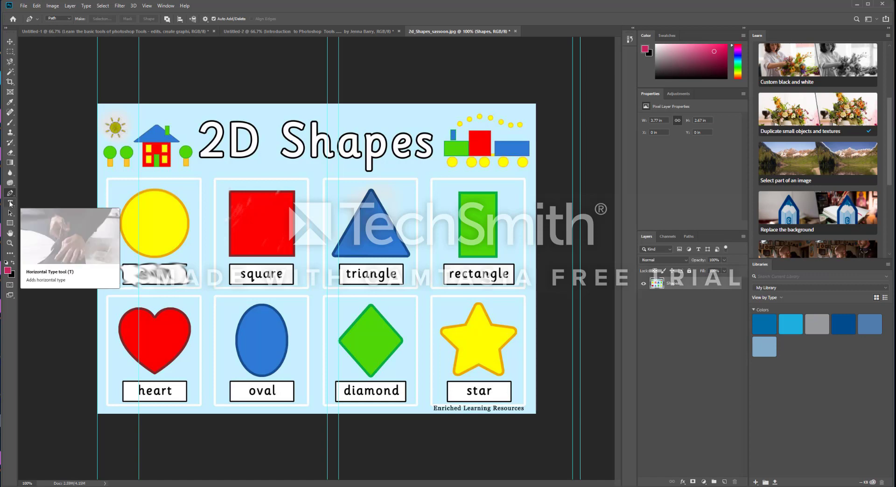
pyautogui.click(10, 204)
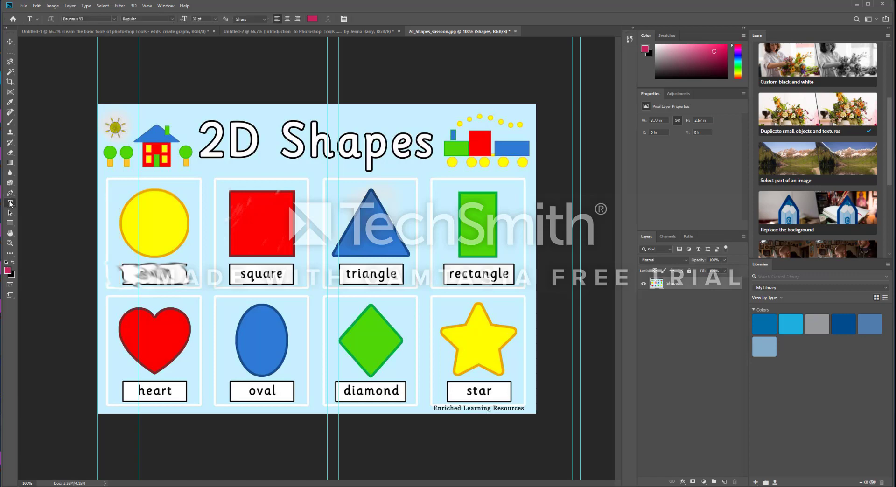
pyautogui.click(188, 204)
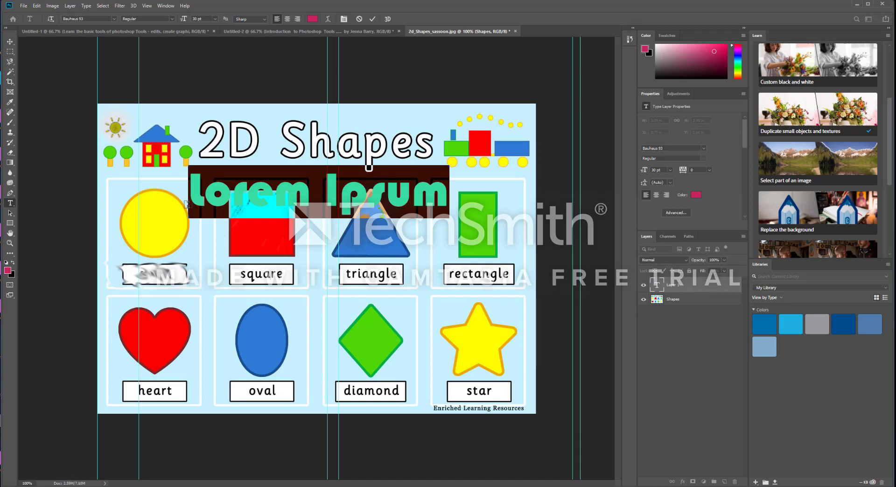
pyautogui.write('All that')
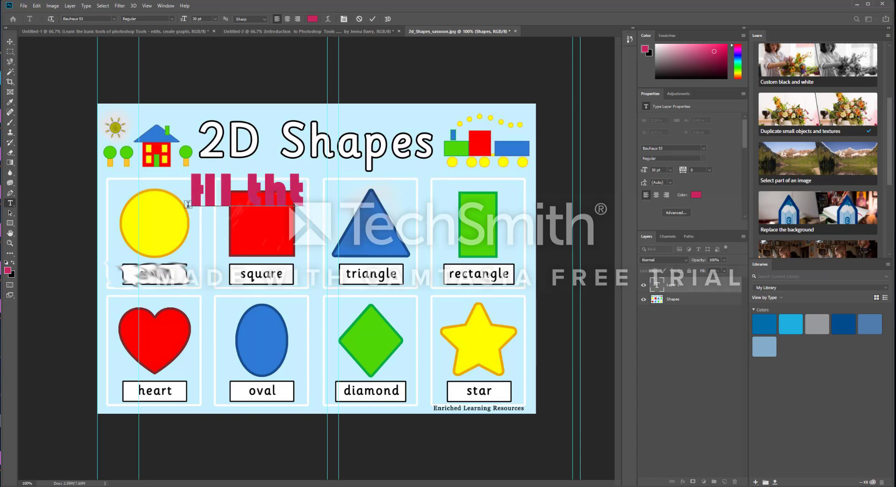
pyautogui.press('BackSpace')
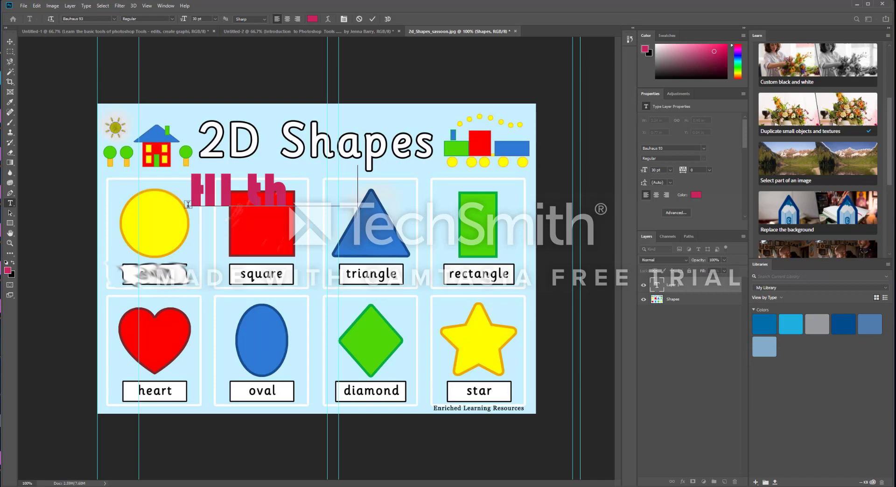
pyautogui.write('ere!')
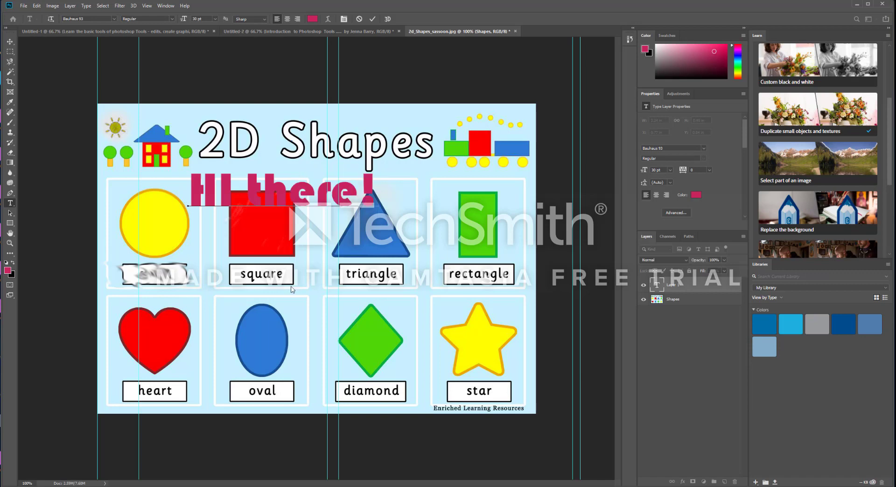
# - Undo the typed text, clear the placeholder text and discard the empty text layer
pyautogui.hotkey('ctrl', 'z')
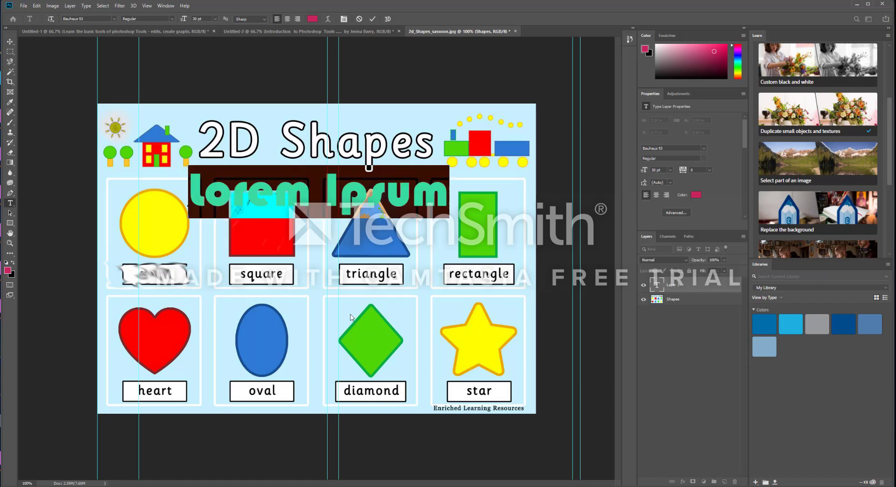
pyautogui.press('BackSpace')
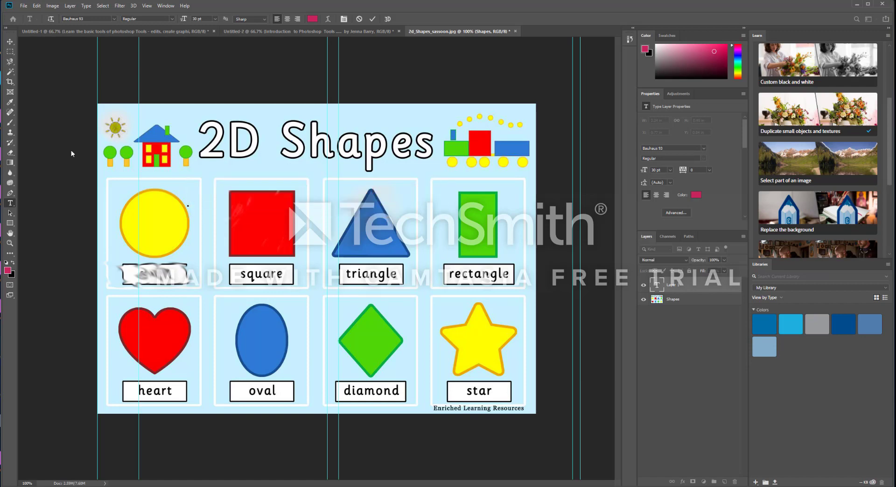
pyautogui.rightClick(13, 207)
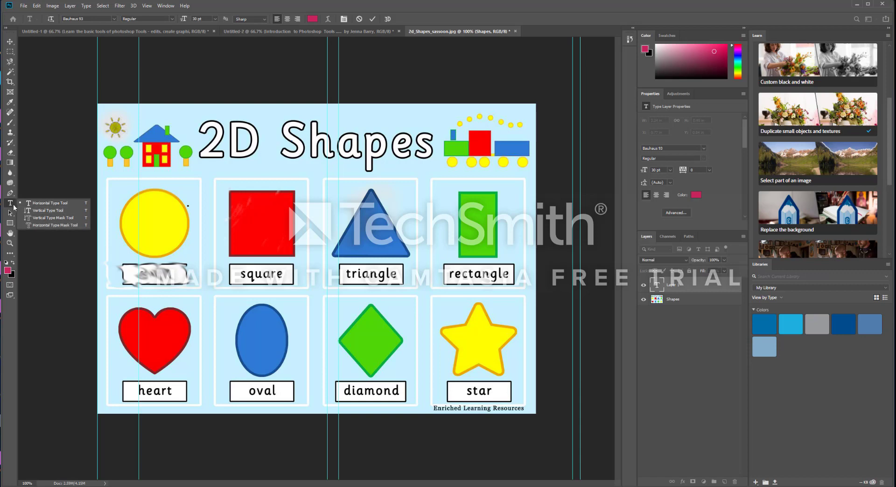
pyautogui.click(12, 217)
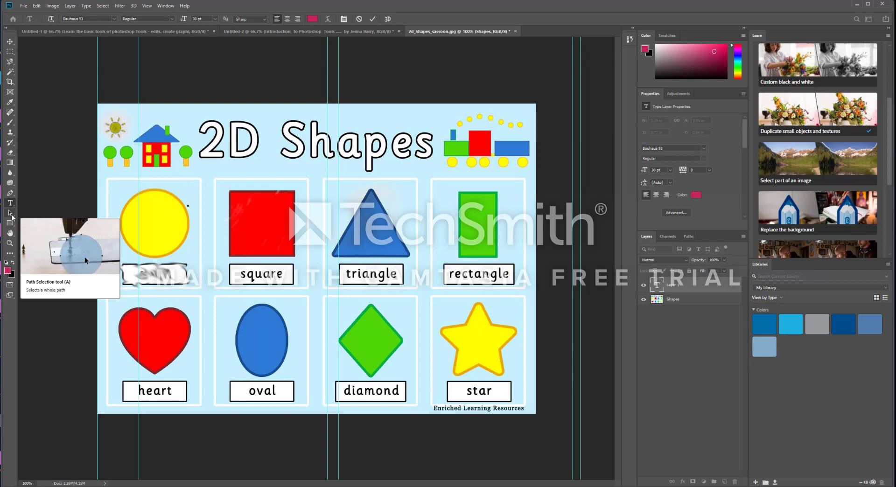
pyautogui.click(341, 239)
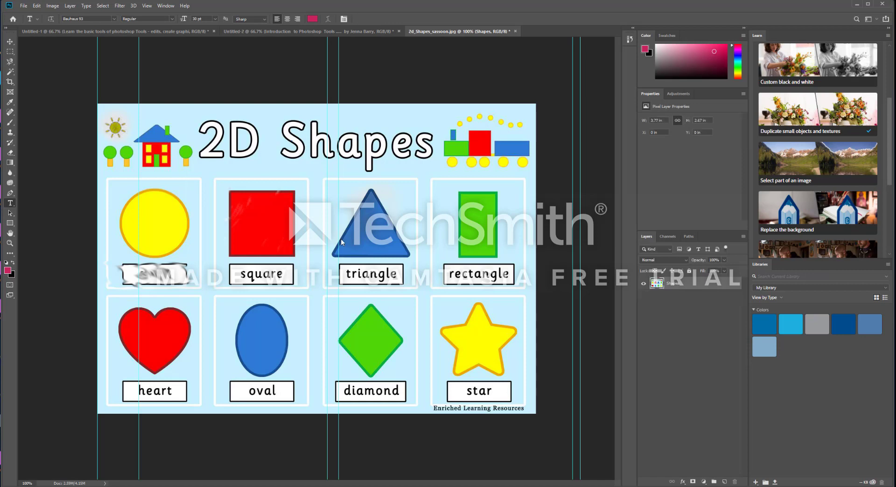
# - Draw two pink rectangles, about 198 × 126 px over the red square and 136 × 149 px over the blue triangle
pyautogui.click(11, 214)
pyautogui.click(11, 223)
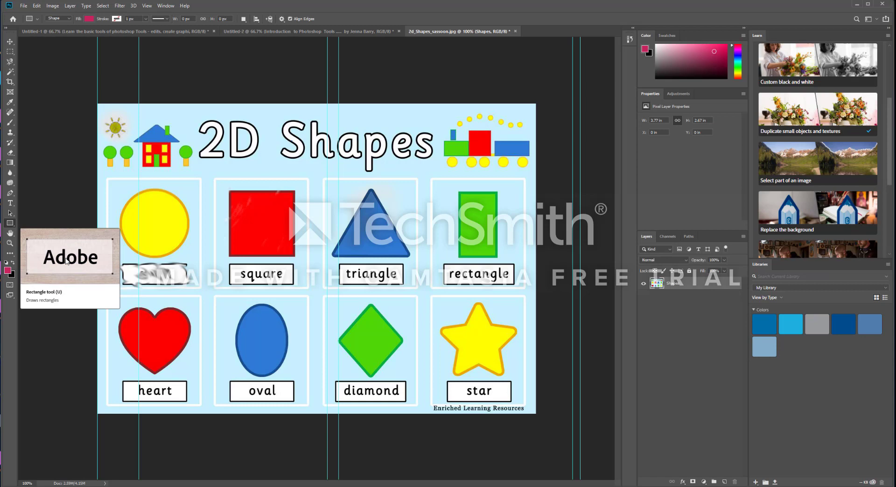
pyautogui.click(414, 199)
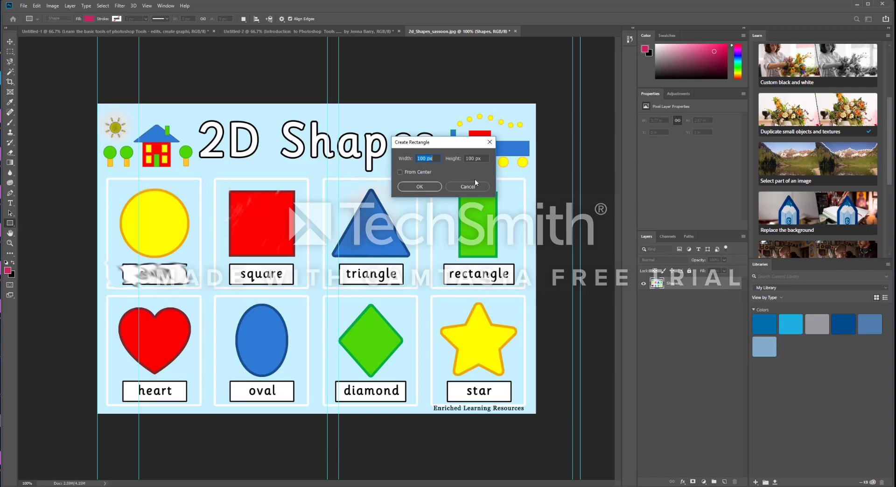
pyautogui.click(489, 142)
pyautogui.moveTo(239, 179); pyautogui.dragTo(317, 229)
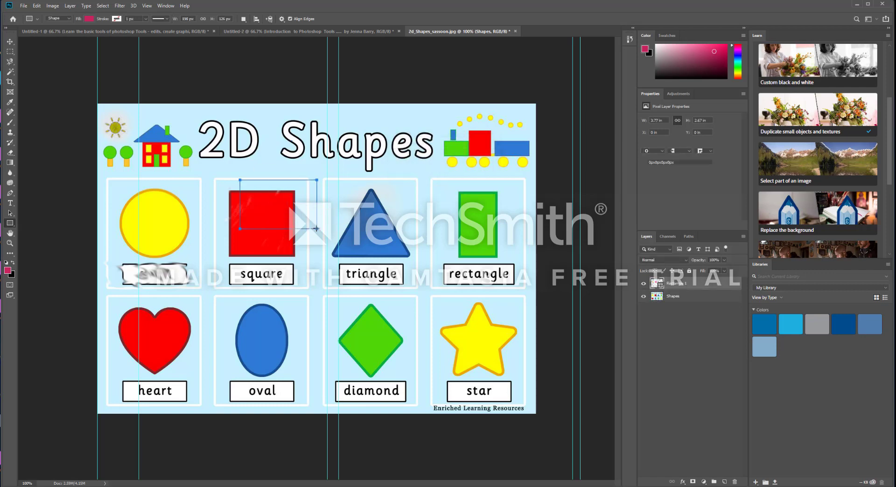
pyautogui.moveTo(372, 202); pyautogui.dragTo(426, 260)
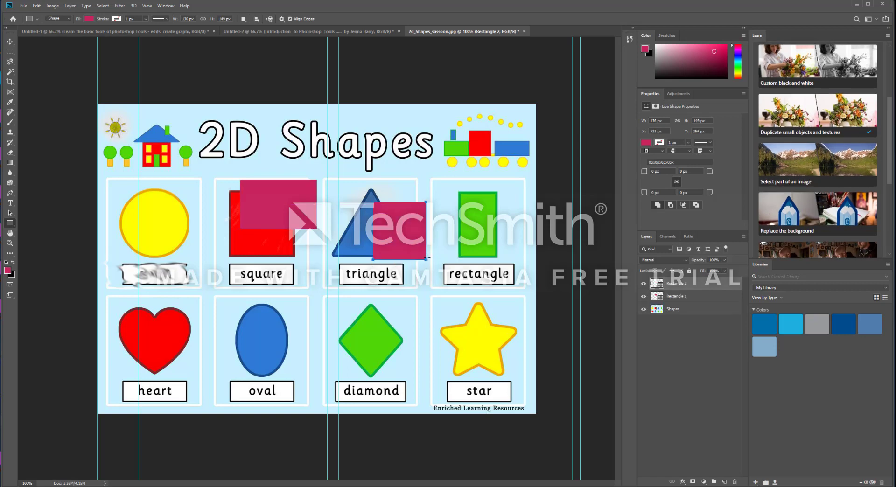
# - Draw a pink ellipse about 147 × 151 px over the upper part of the blue oval with the Ellipse tool
pyautogui.rightClick(10, 224)
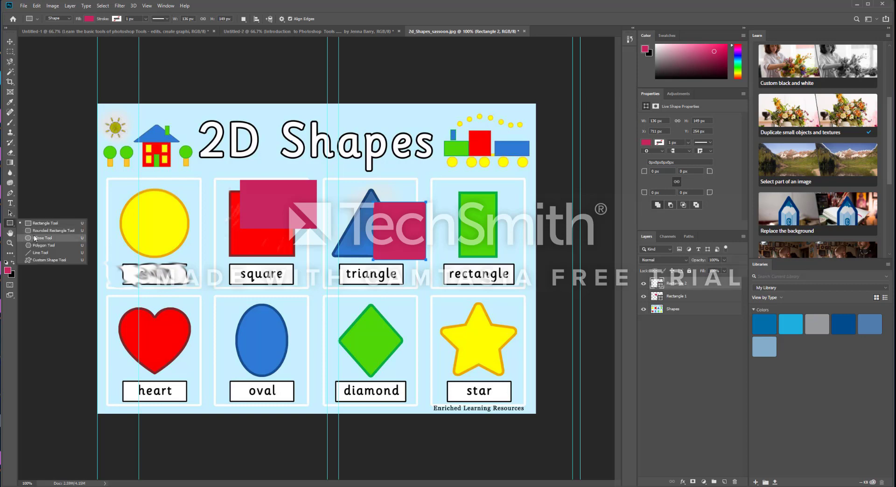
pyautogui.click(34, 238)
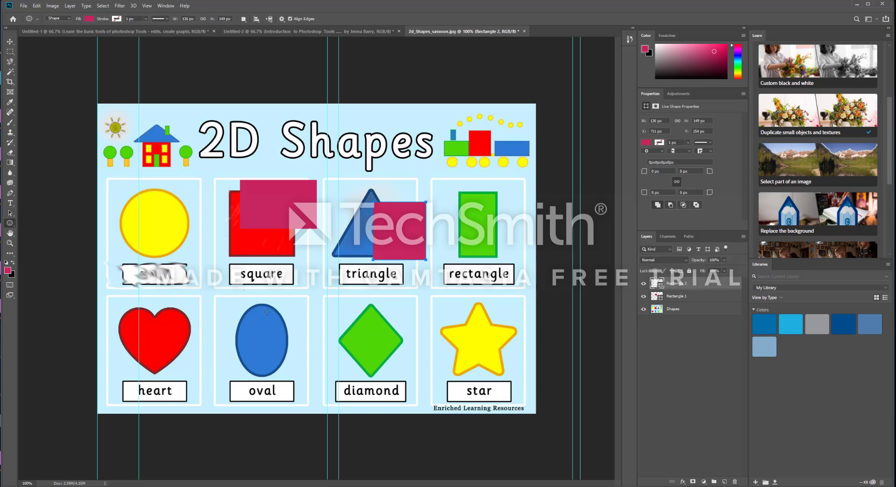
pyautogui.moveTo(244, 289); pyautogui.dragTo(301, 343)
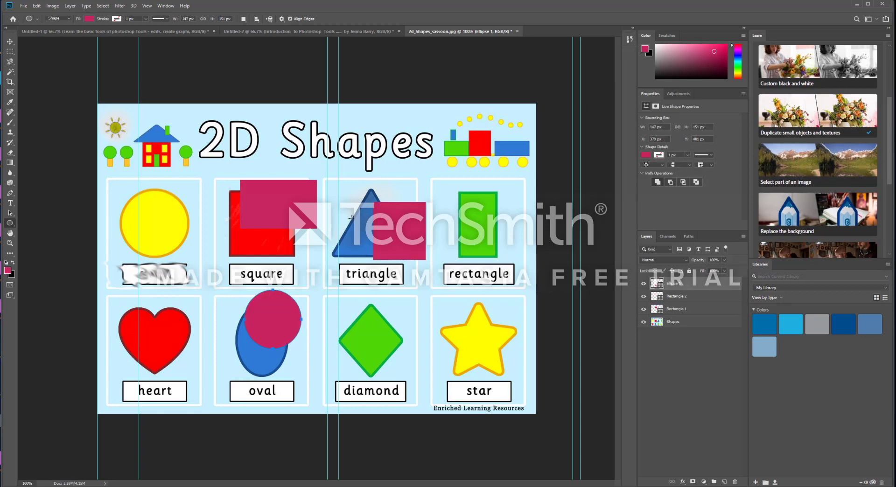
# - Undo the ellipse and both rectangles drawn on the shapes image
pyautogui.hotkey('ctrl', 'z')
pyautogui.hotkey('ctrl', 'z')
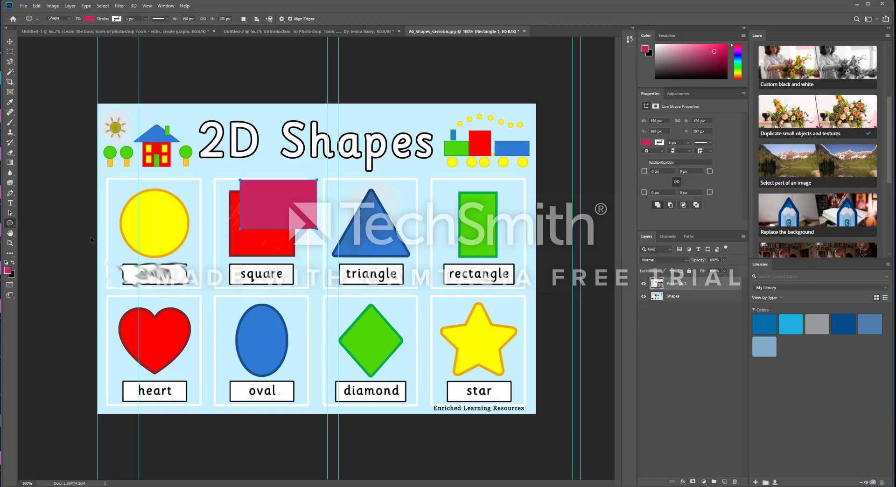
pyautogui.hotkey('ctrl', 'z')
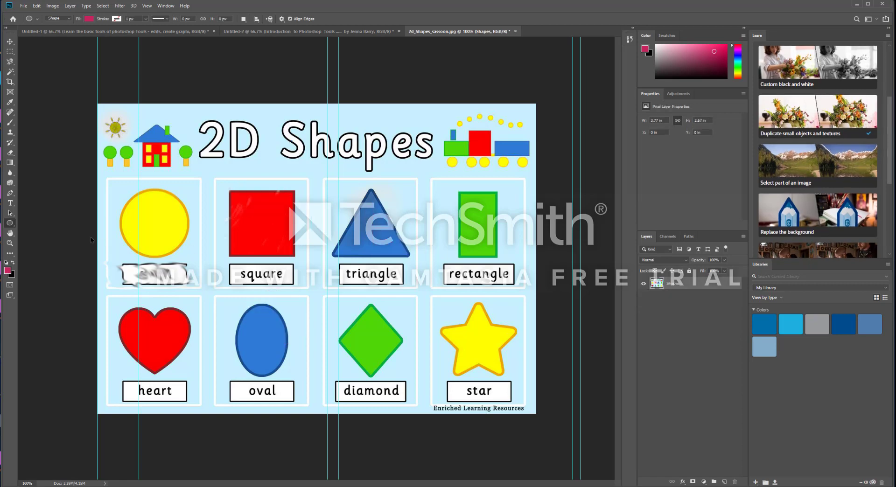
# - Go through the Hand tool and the tools grouped with it, and switch to the Zoom tool
pyautogui.click(9, 234)
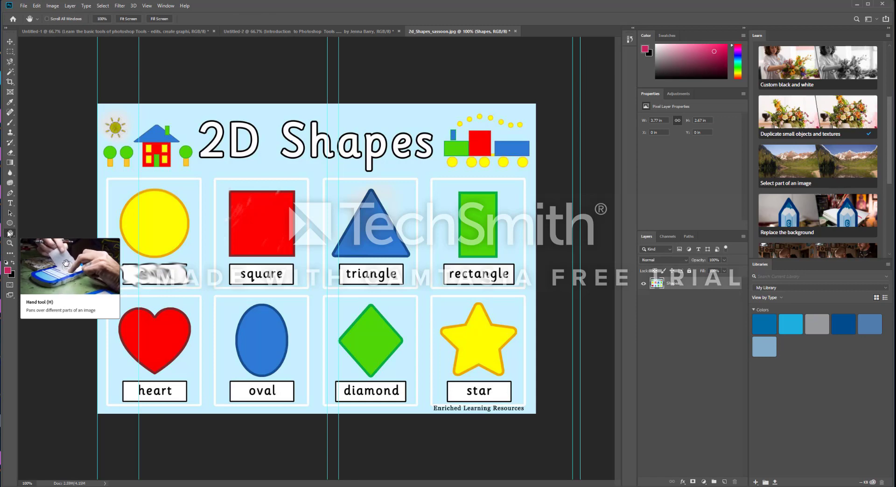
pyautogui.rightClick(14, 236)
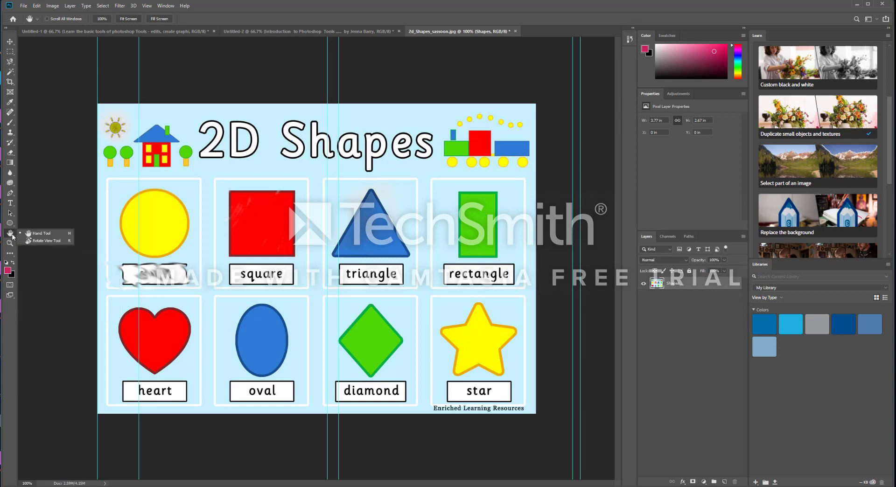
pyautogui.click(41, 233)
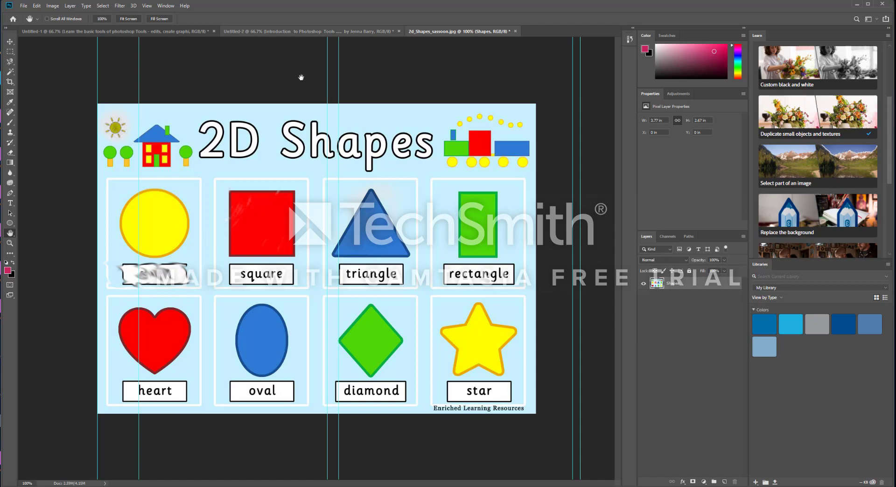
pyautogui.click(11, 246)
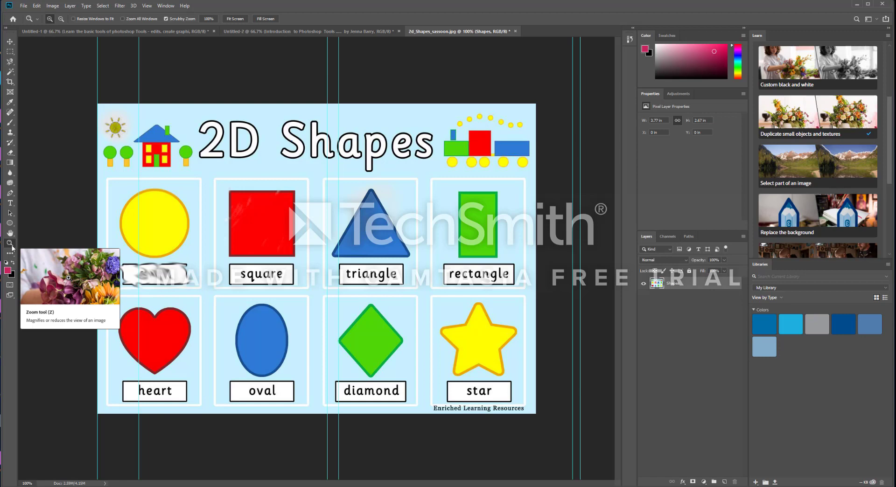
# - Change the foreground color to bright green 17cd31 and return to the Zoom tool
pyautogui.click(8, 271)
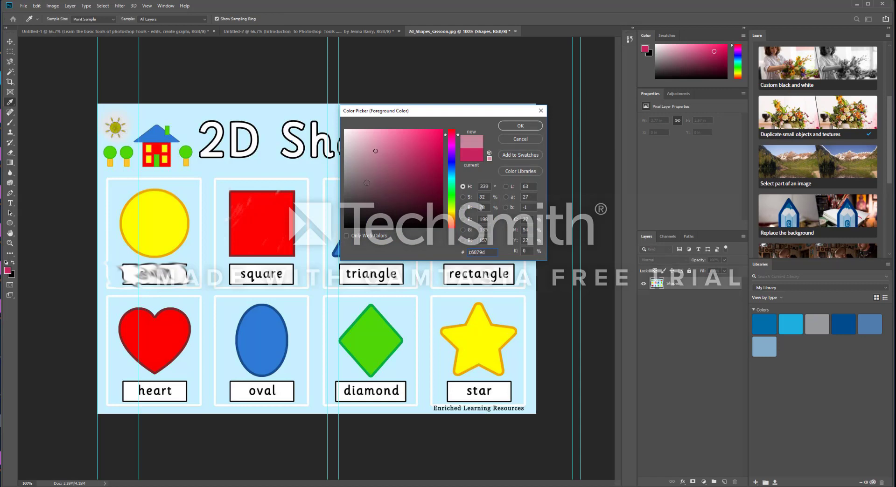
pyautogui.click(366, 202)
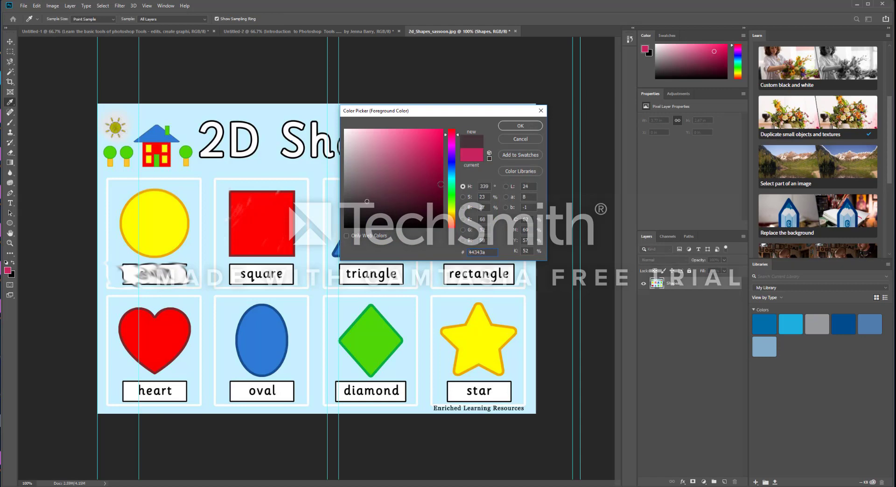
pyautogui.click(451, 193)
pyautogui.click(432, 148)
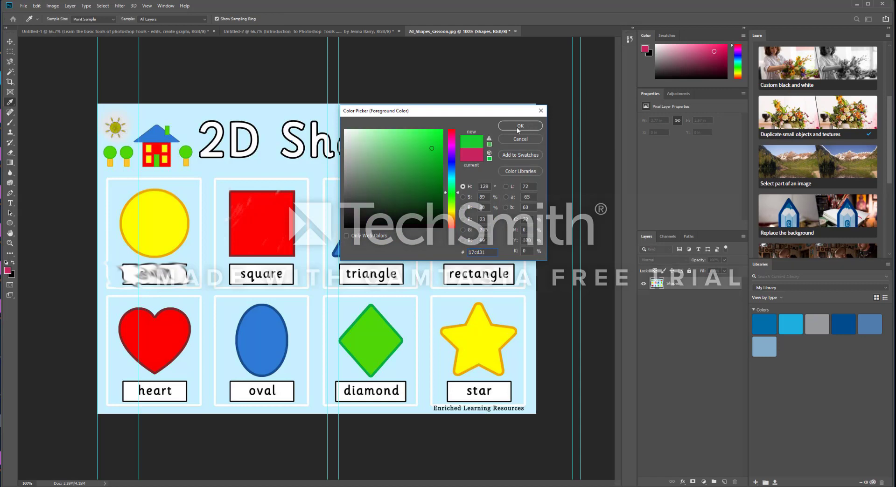
pyautogui.click(520, 126)
pyautogui.press('z')
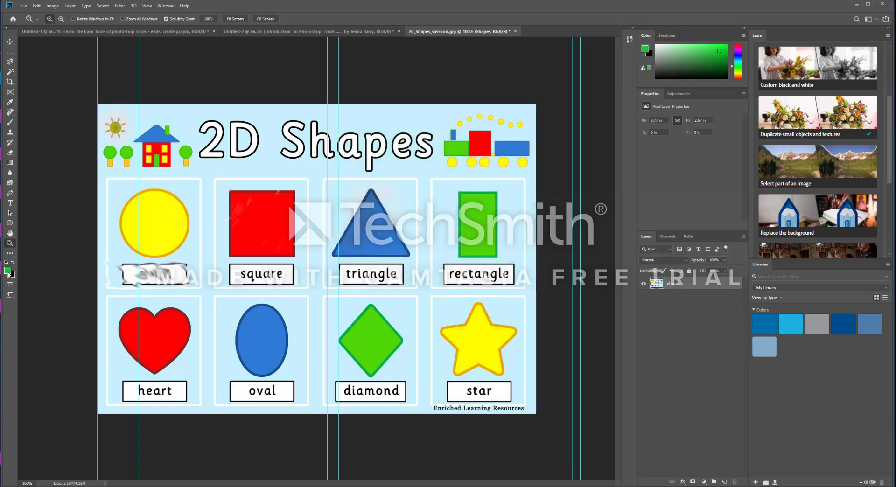